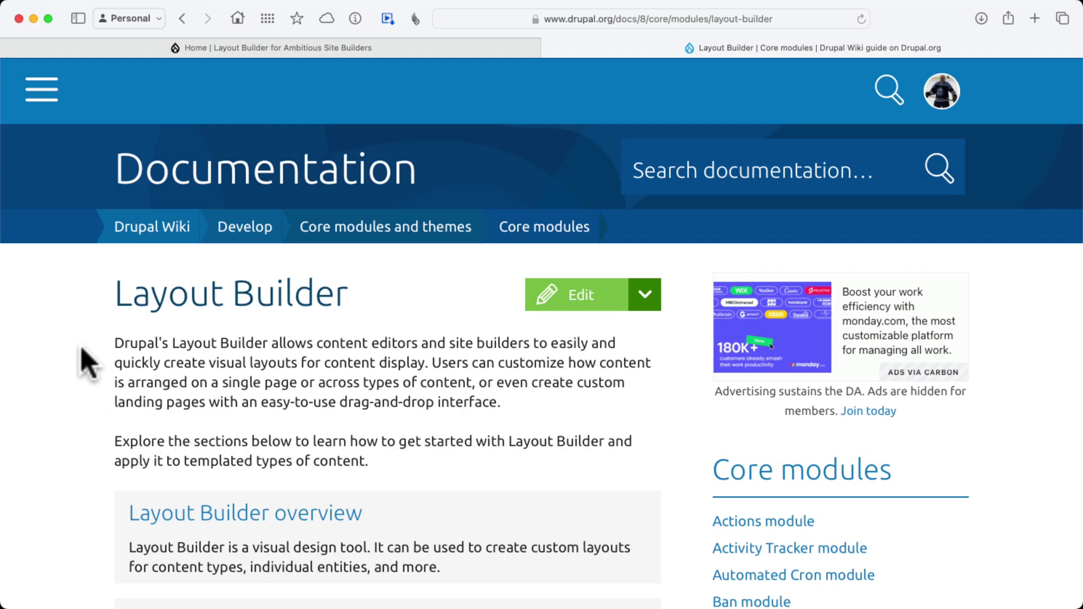
# - Open the Layout Builder guide's 'Additional modules' documentation page on Drupal.org
pyautogui.scroll(-5, 85, 363)
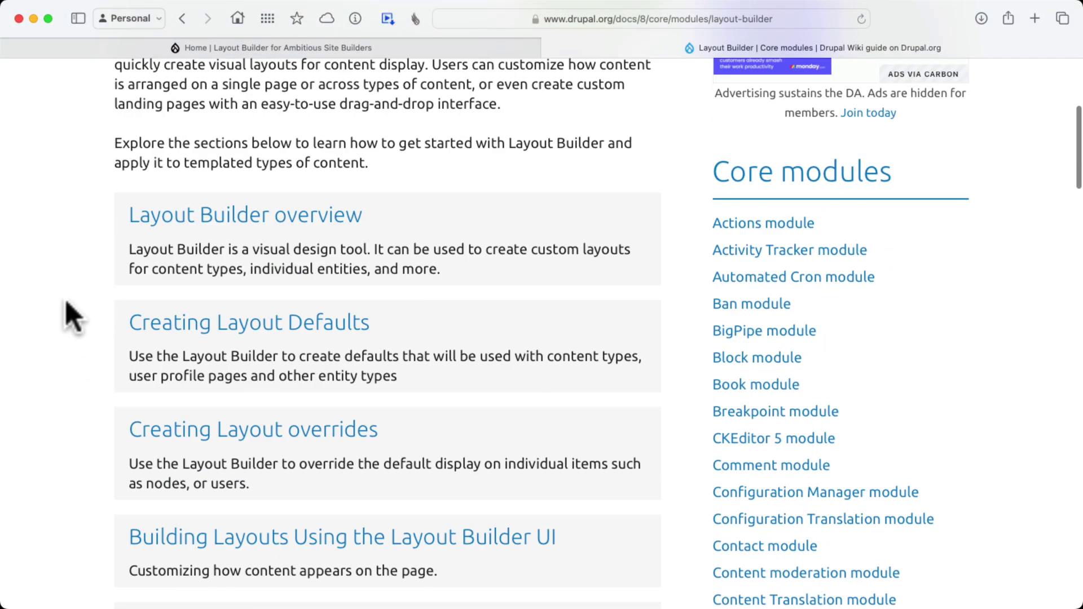
pyautogui.scroll(-7, 66, 303)
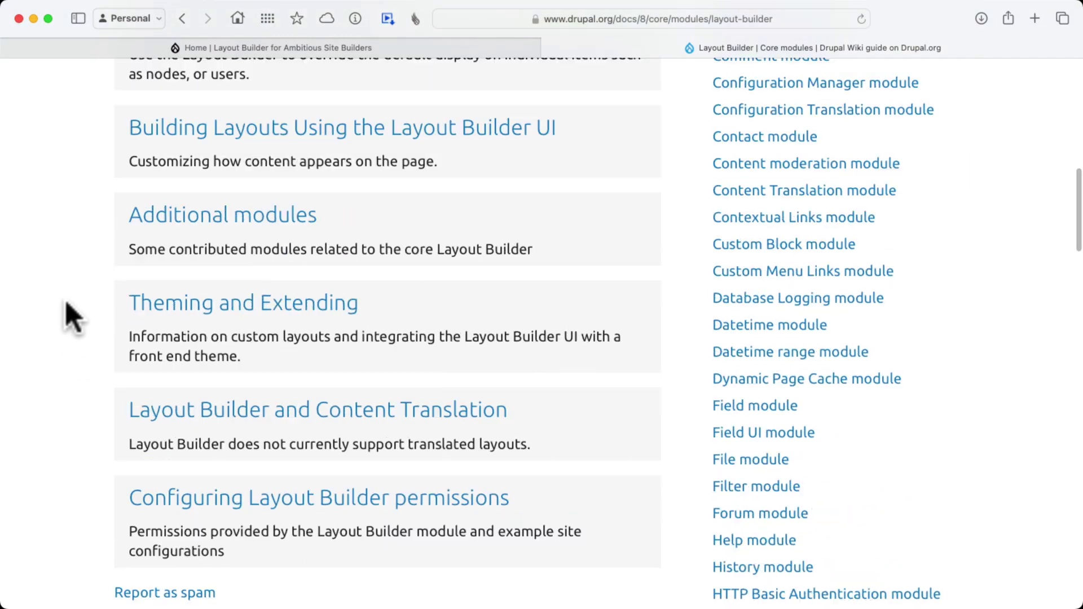
pyautogui.click(174, 226)
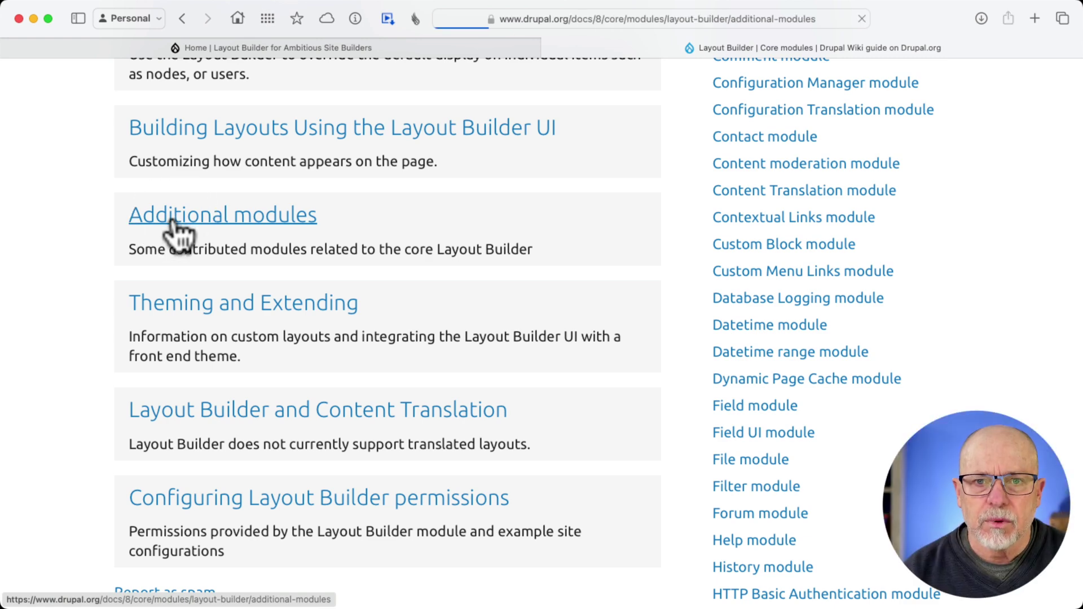
# - Find the Layout Builder Extensions list showing Bootstrap Layout Builder
pyautogui.scroll(-4, 68, 328)
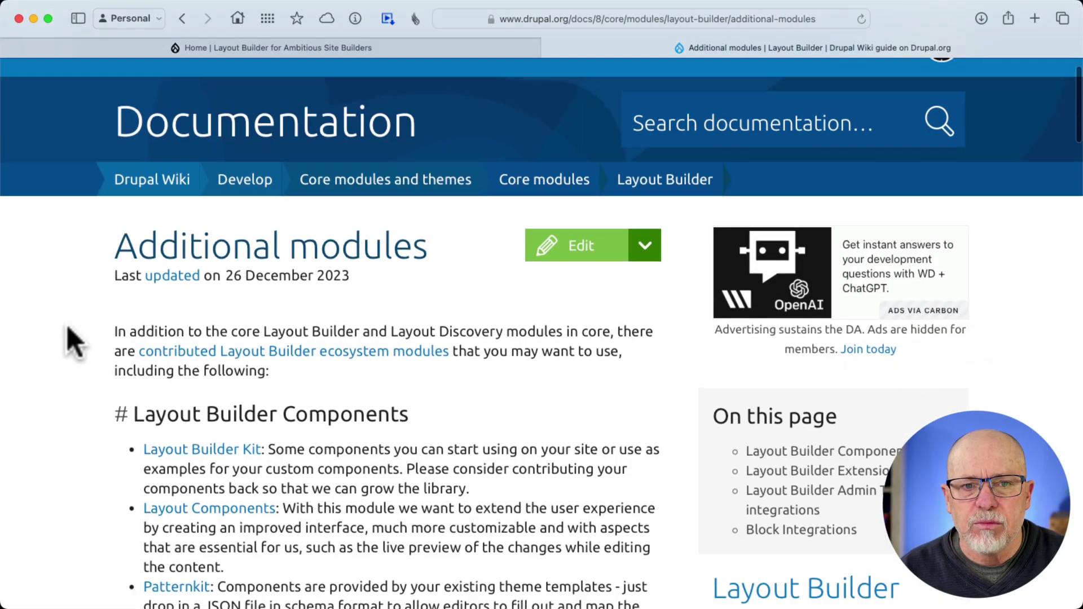
pyautogui.scroll(-4, 67, 326)
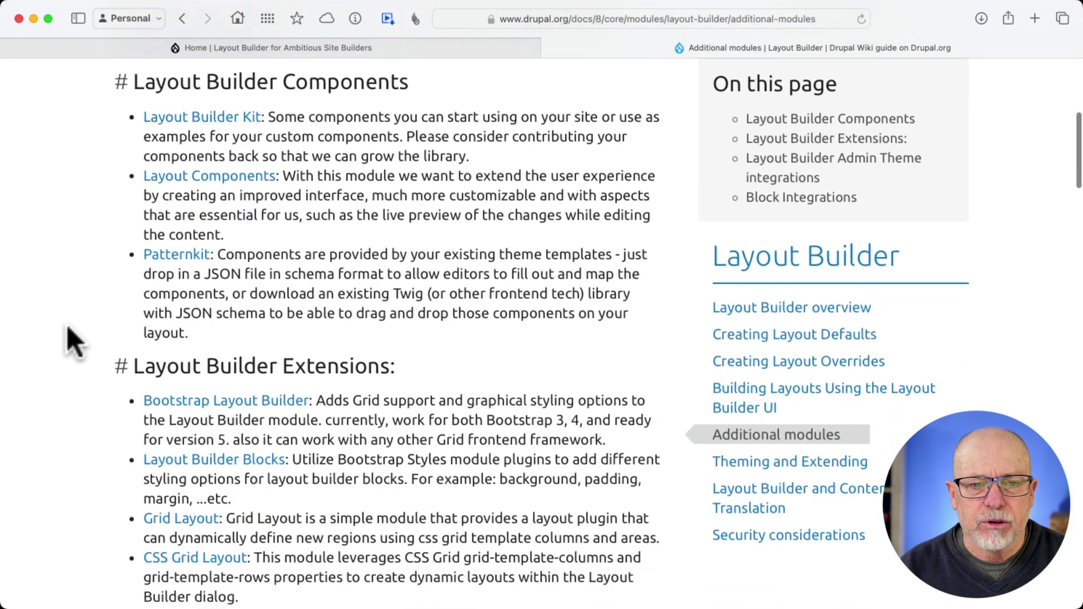
pyautogui.scroll(-10, 67, 326)
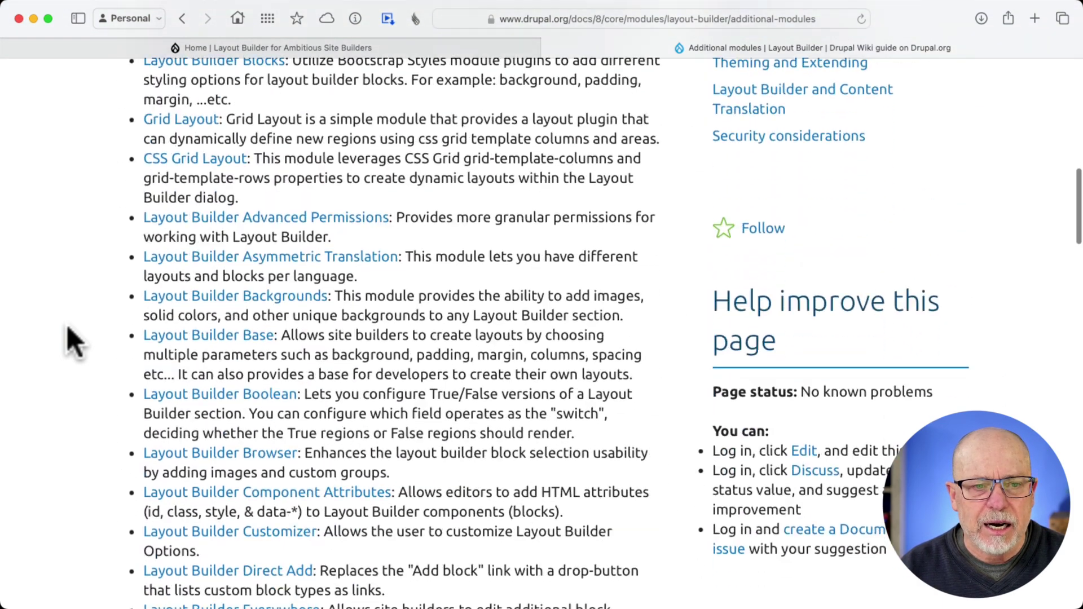
pyautogui.scroll(-8, 67, 326)
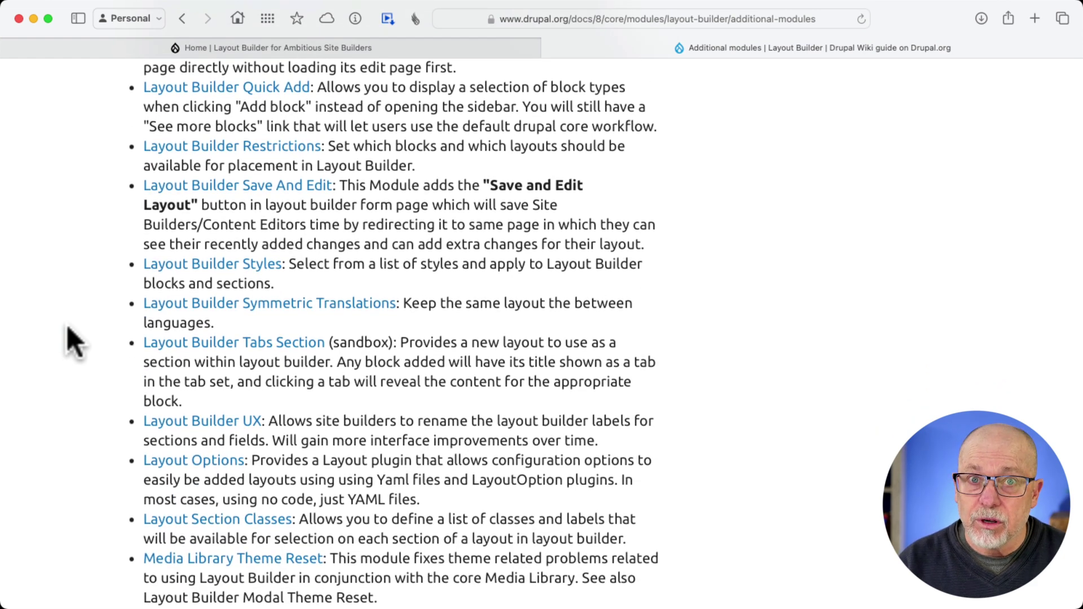
pyautogui.scroll(-4, 66, 339)
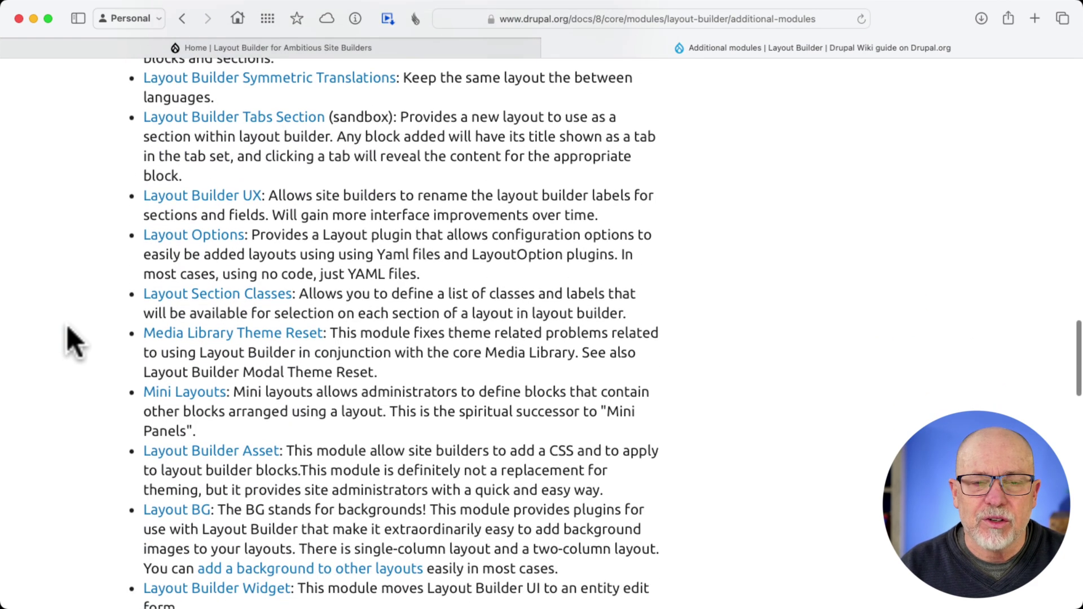
pyautogui.scroll(-3, 67, 326)
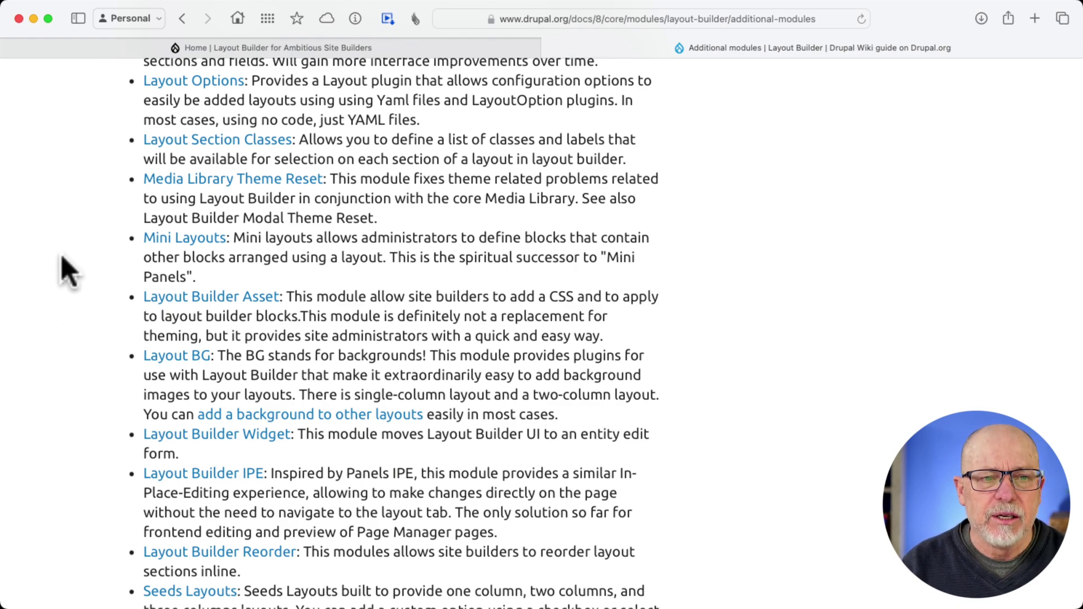
pyautogui.scroll(15, 62, 257)
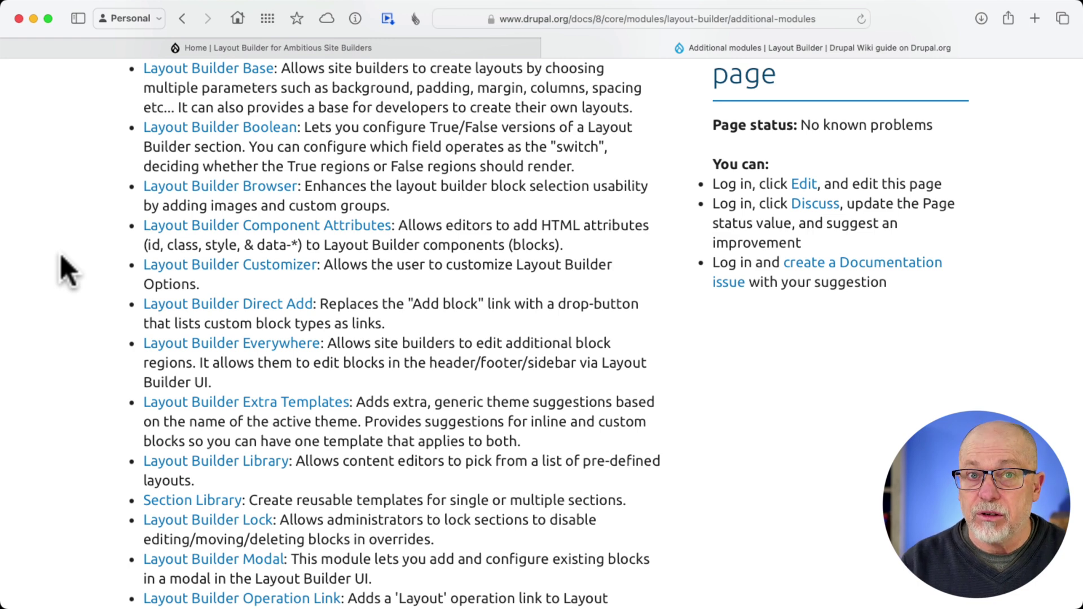
pyautogui.scroll(10, 59, 271)
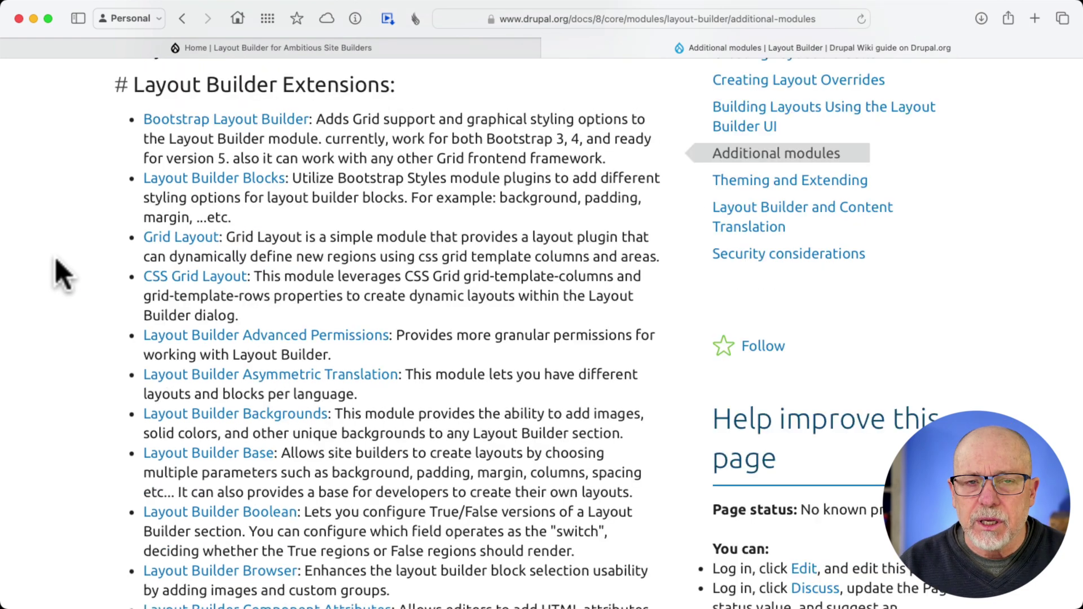
# - Copy the composer require command for Bootstrap Layout Builder 2.1.2 from its project page
pyautogui.click(228, 118)
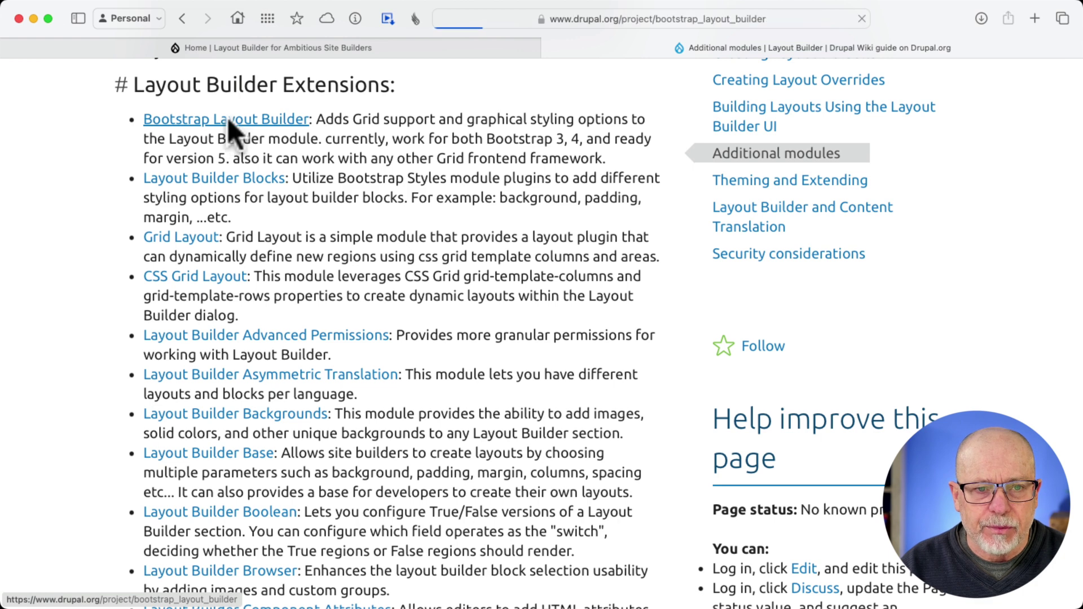
pyautogui.scroll(-5, 50, 207)
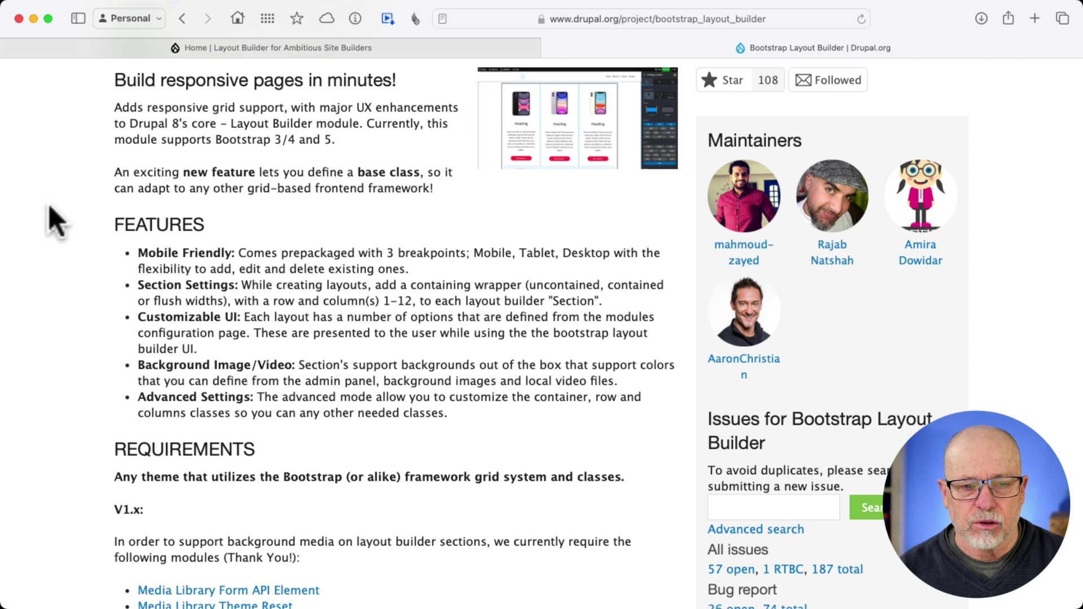
pyautogui.scroll(-10, 50, 206)
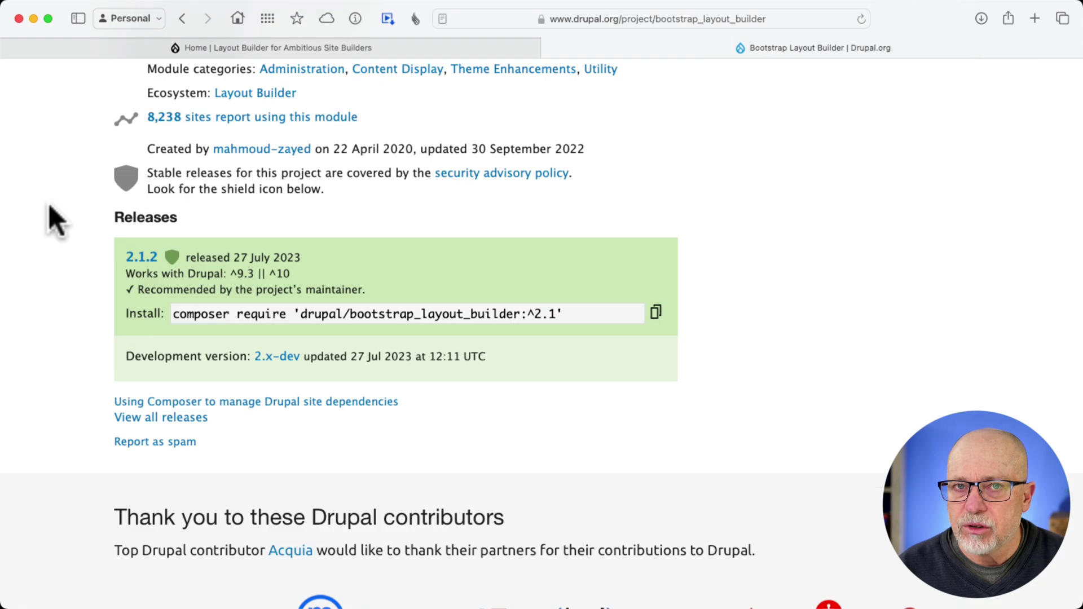
pyautogui.click(656, 312)
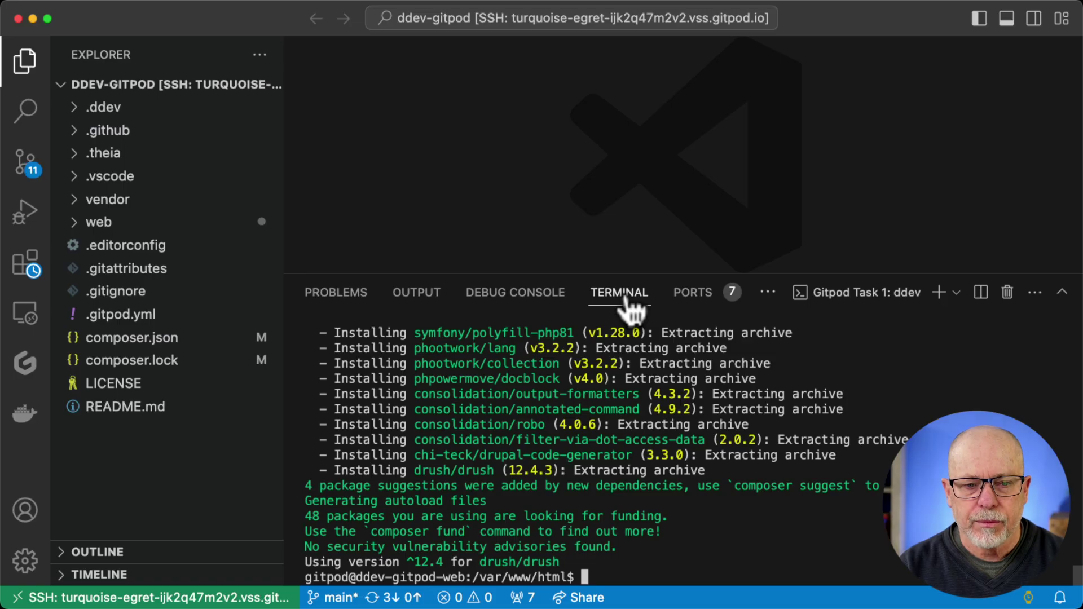
# - Paste and run the composer require drupal/bootstrap_layout_builder command in the terminal
pyautogui.press('super+v')
pyautogui.press('Return')
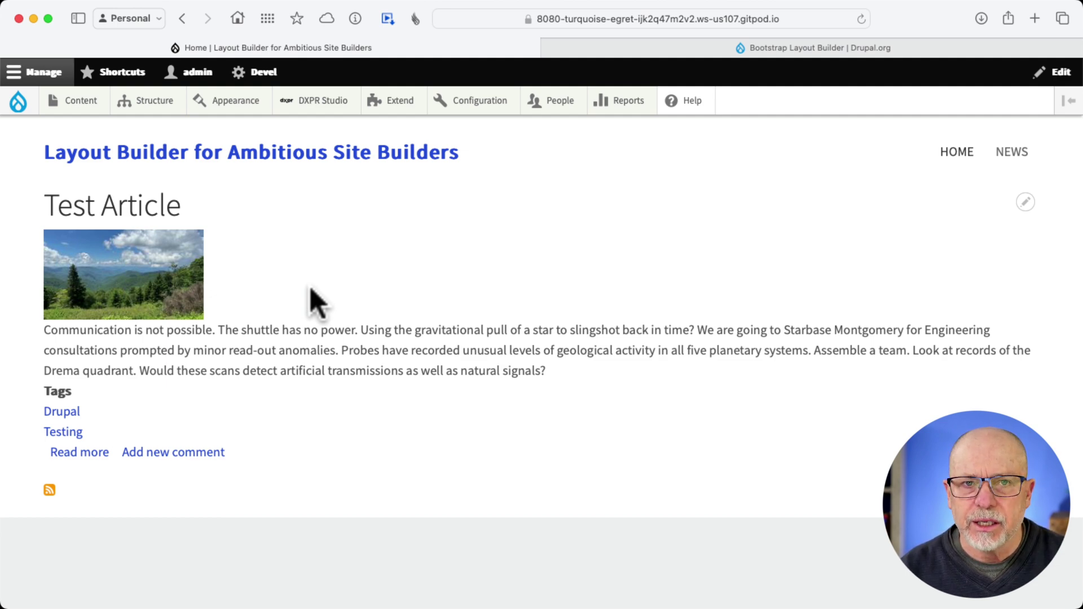
# - On the Extend page, check Bootstrap Layout Builder's requirements and tick it for enabling
pyautogui.click(395, 108)
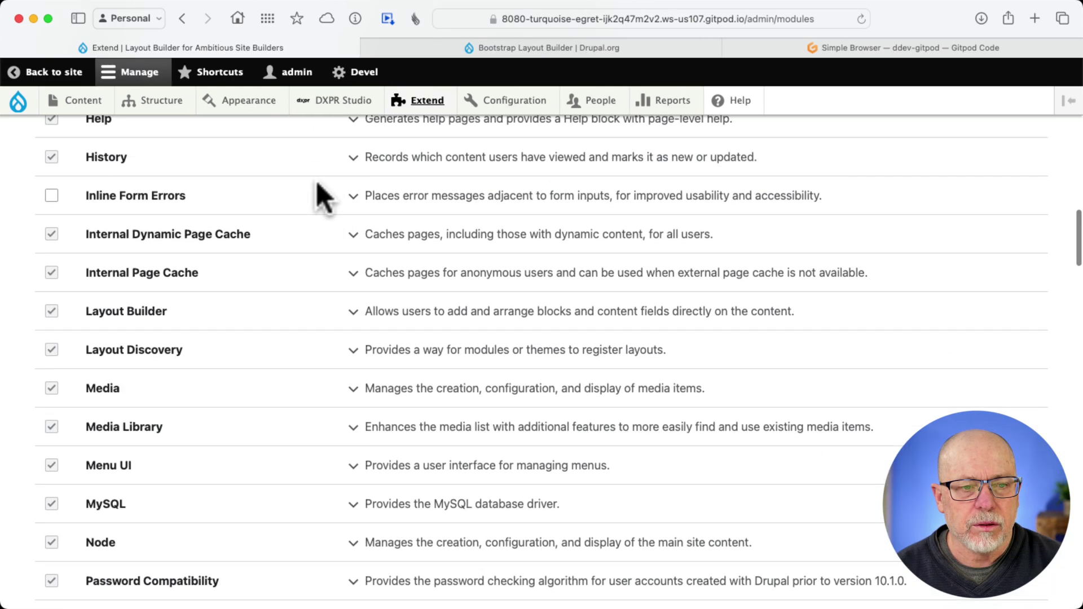
pyautogui.scroll(-1, 218, 309)
pyautogui.scroll(-3, 223, 358)
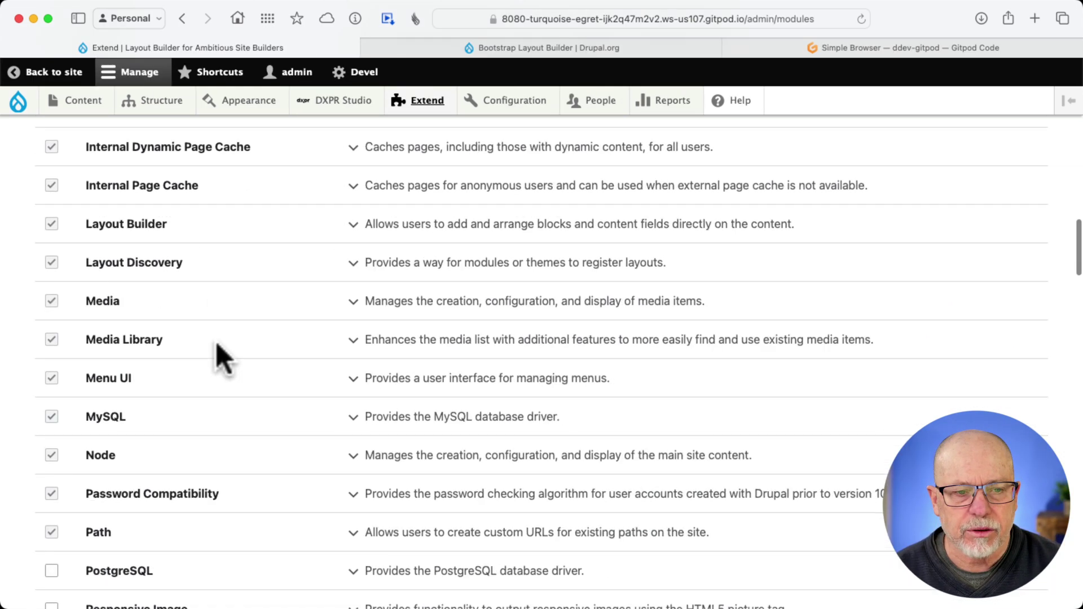
pyautogui.scroll(-15, 217, 344)
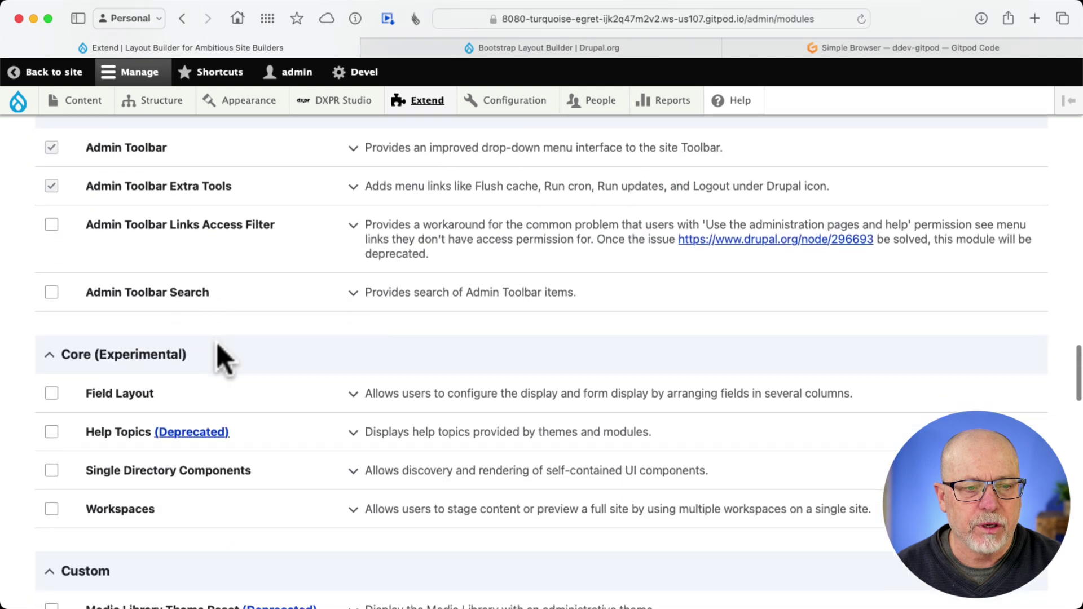
pyautogui.scroll(-20, 217, 345)
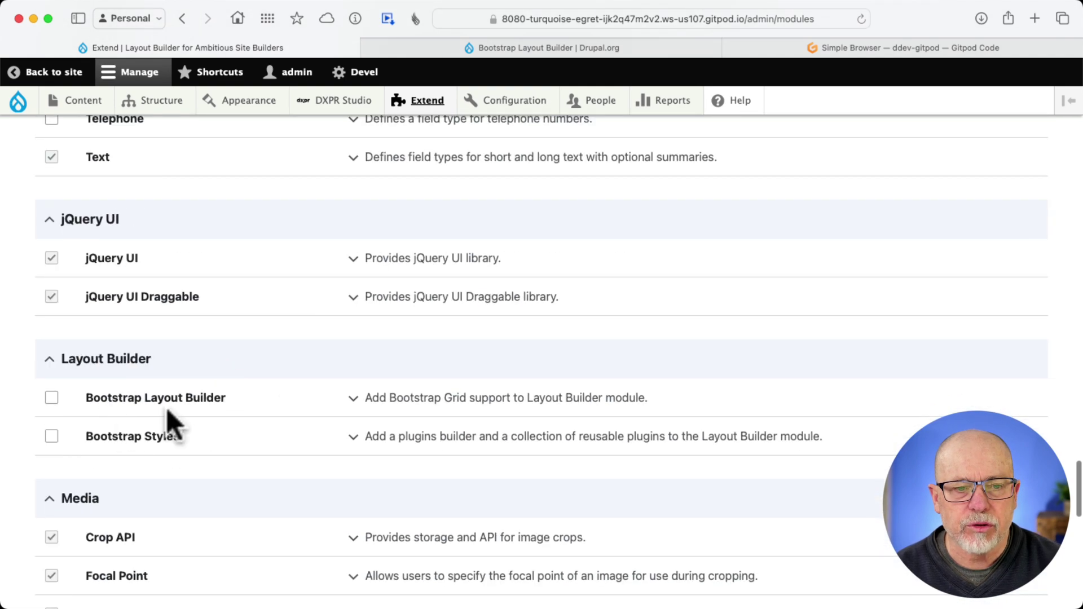
pyautogui.click(354, 400)
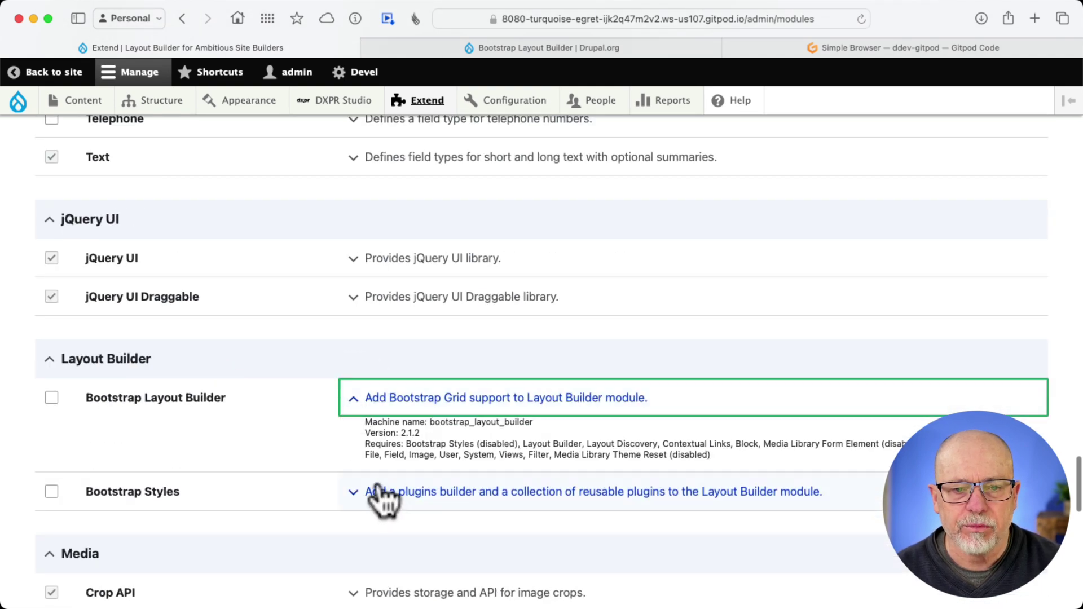
pyautogui.click(52, 398)
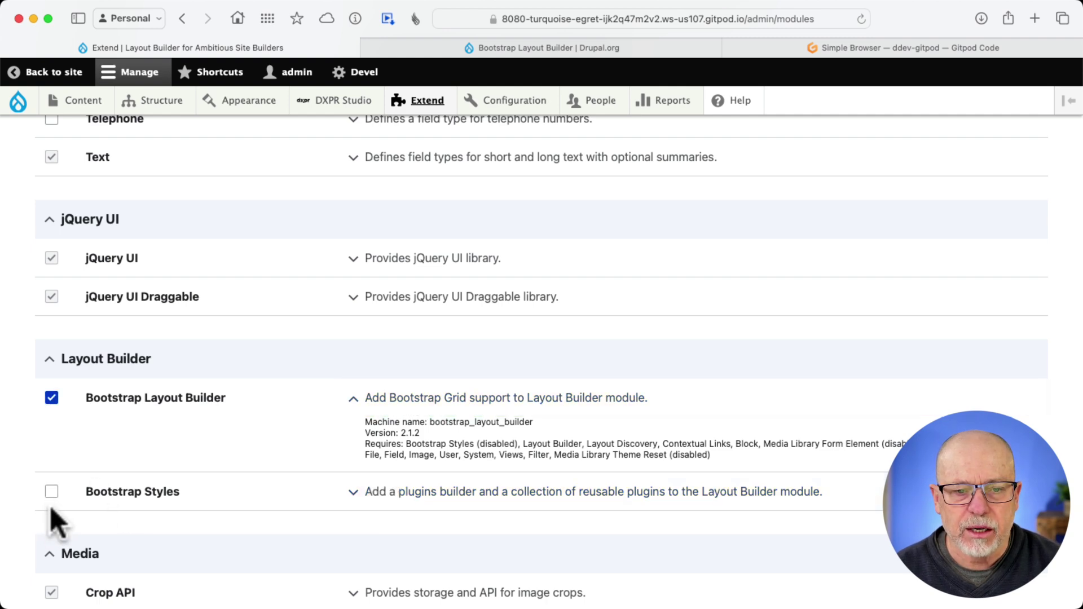
# - Tick Media Library Theme Reset too, then install and confirm the deprecated-module warning
pyautogui.scroll(10, 51, 490)
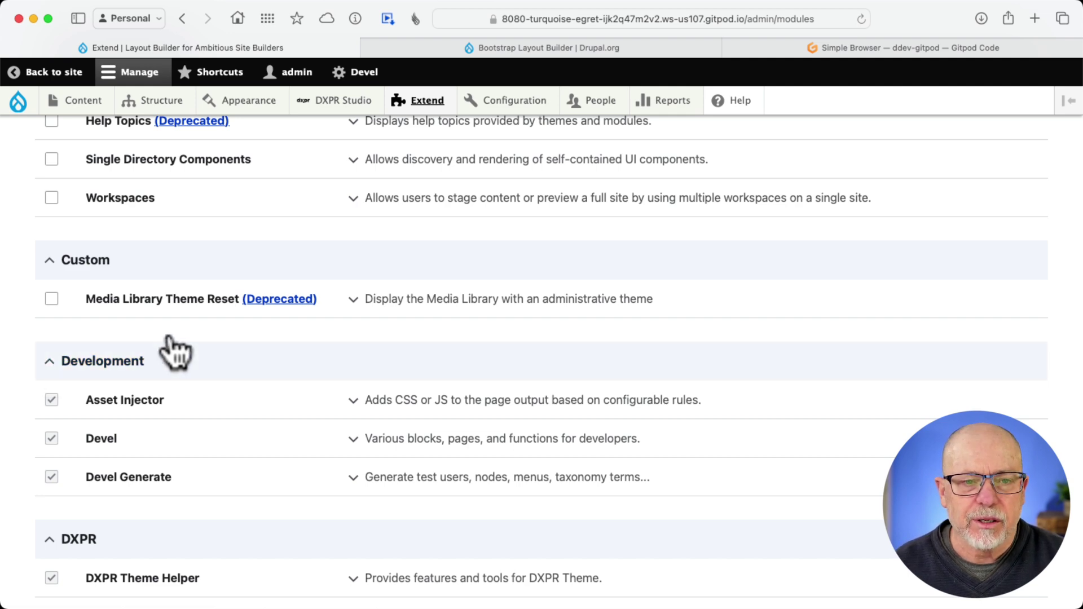
pyautogui.click(52, 300)
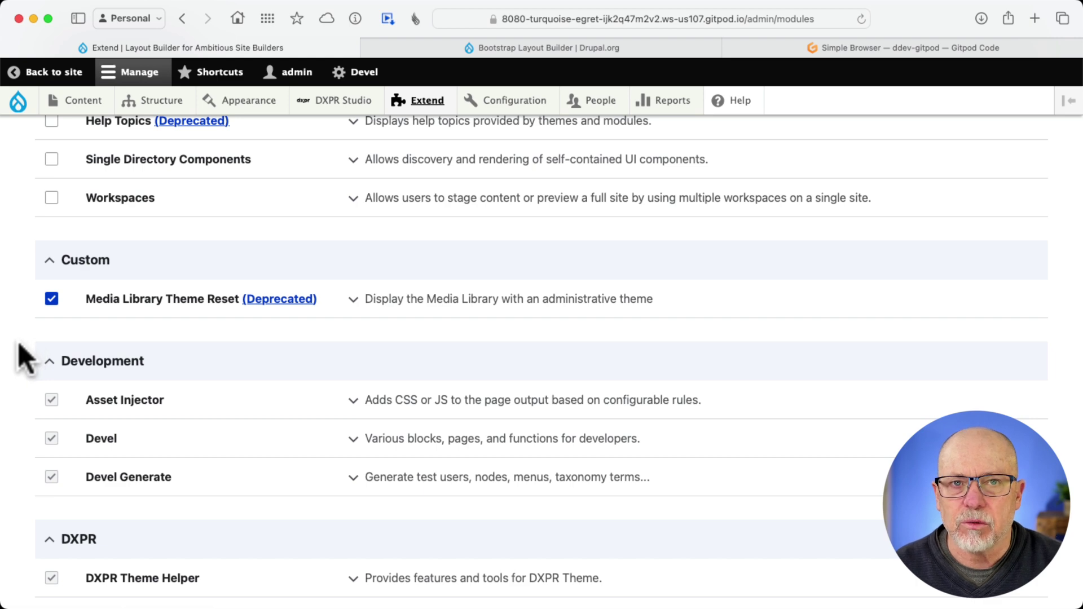
pyautogui.scroll(-10, 25, 355)
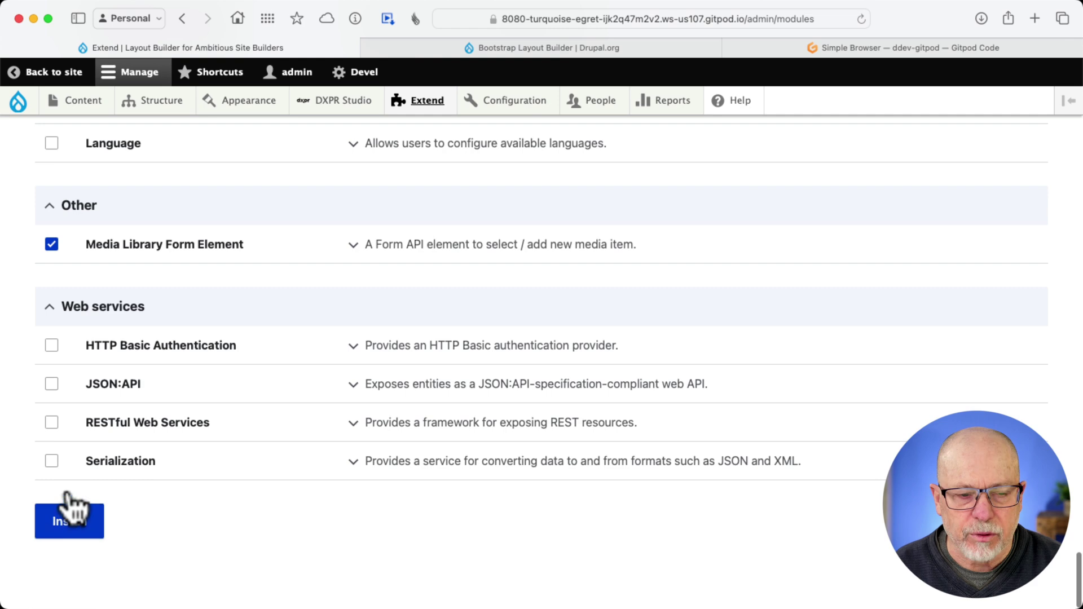
pyautogui.click(79, 534)
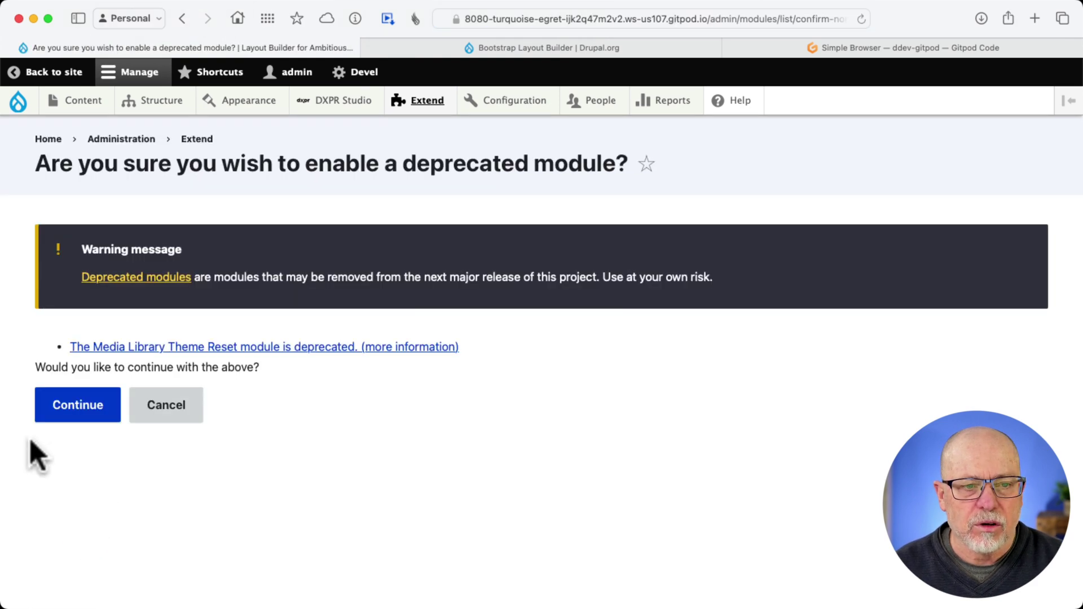
pyautogui.click(79, 416)
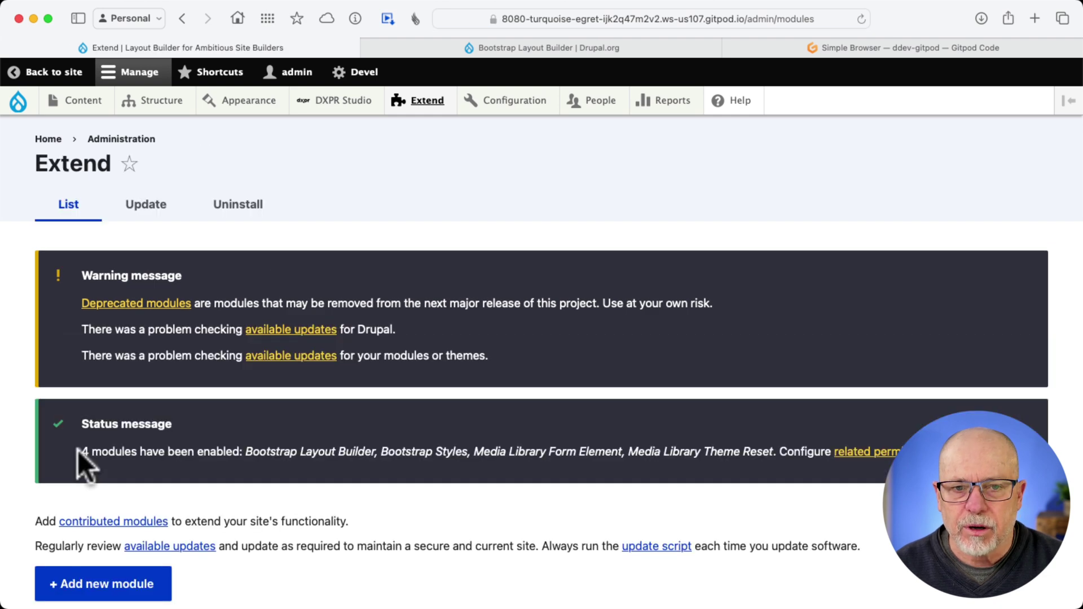
pyautogui.moveTo(513, 108)
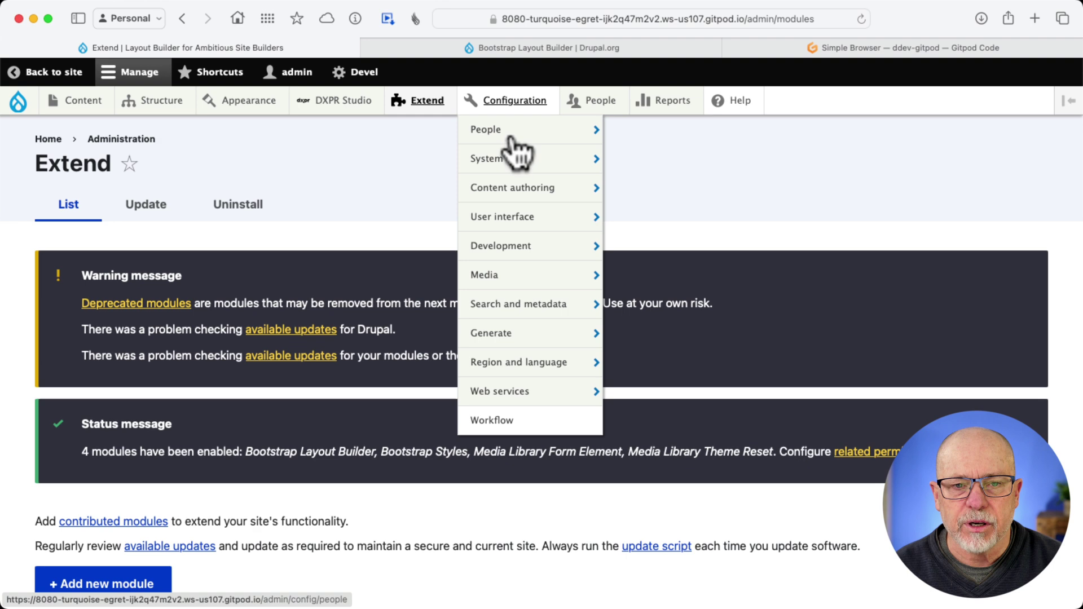
pyautogui.moveTo(514, 198)
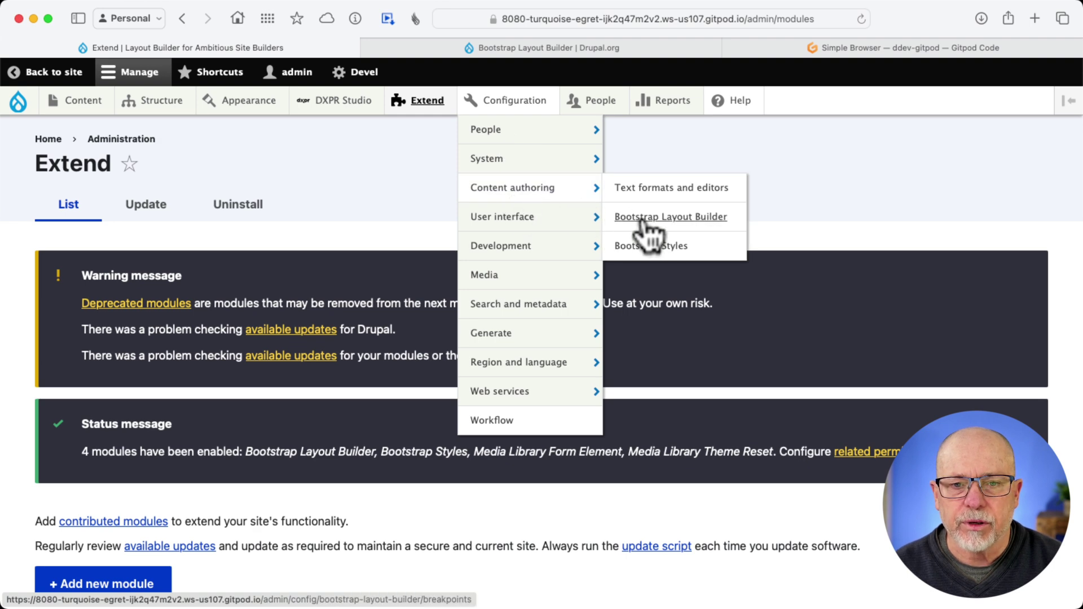
pyautogui.click(678, 220)
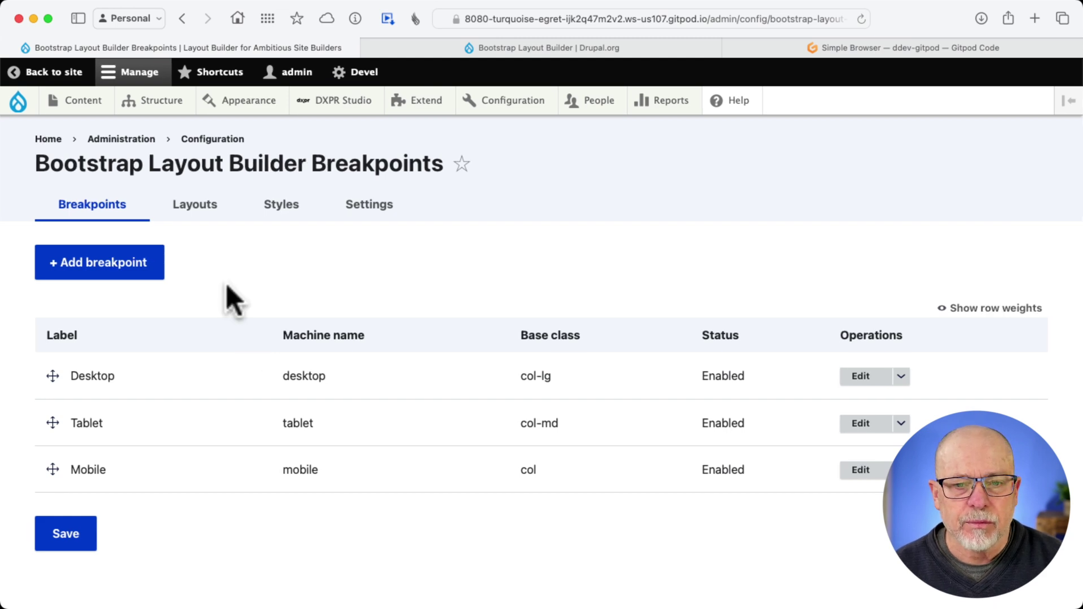
pyautogui.click(195, 208)
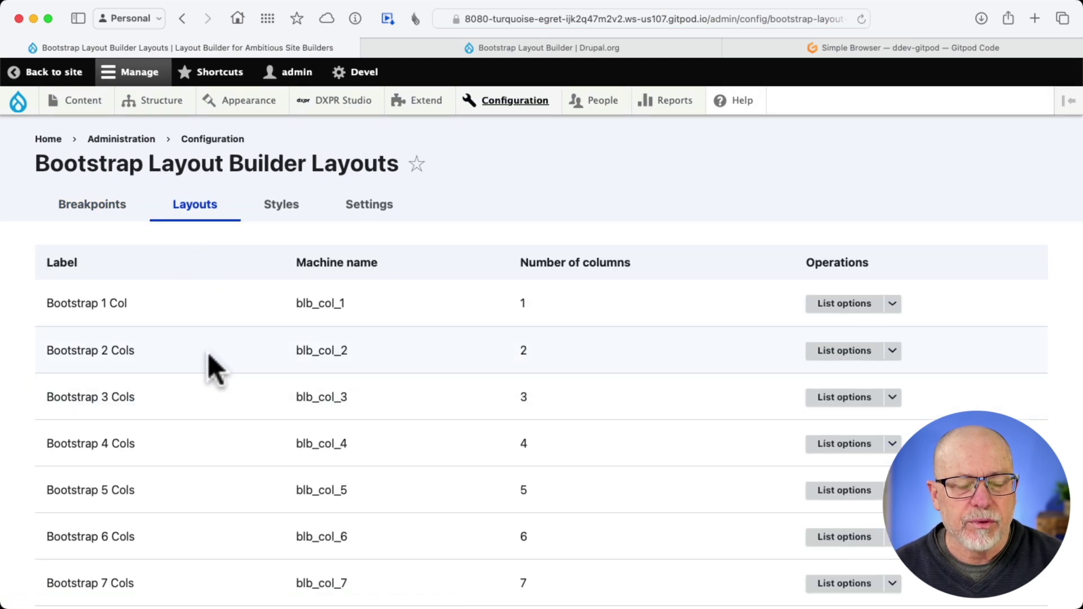
pyautogui.scroll(-5, 208, 361)
pyautogui.scroll(5, 207, 353)
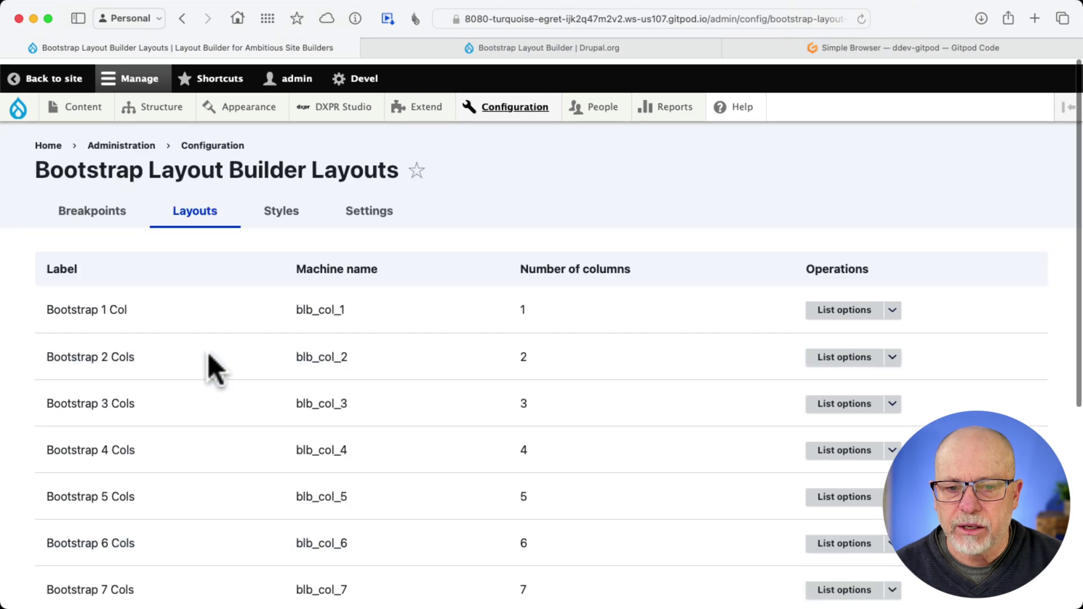
# - On the Styles tab, enable Background Color, Background Media, Text Color and Padding
pyautogui.click(265, 213)
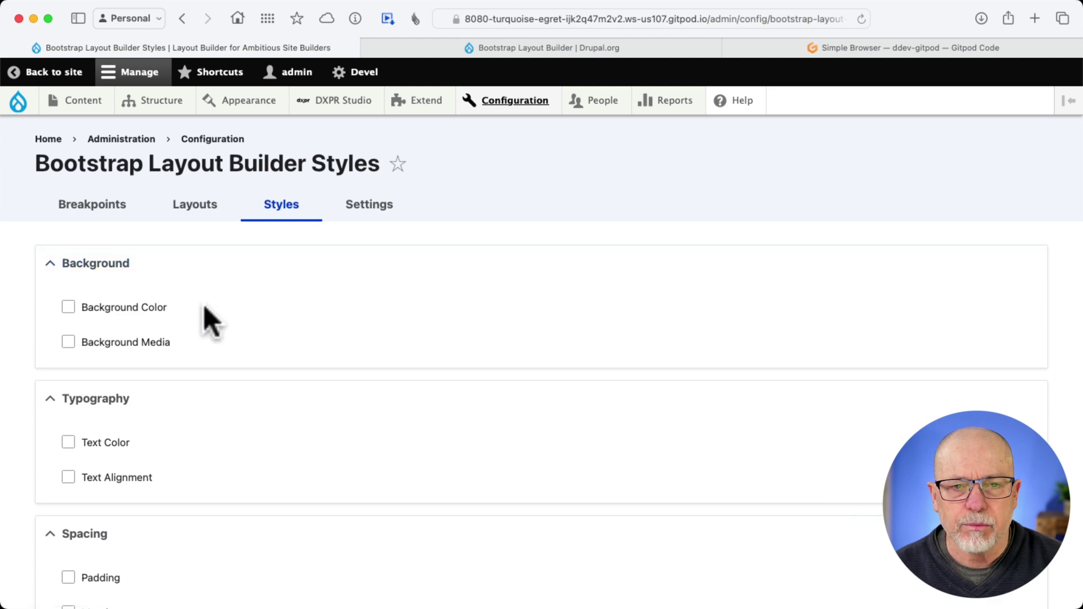
pyautogui.scroll(-5, 210, 344)
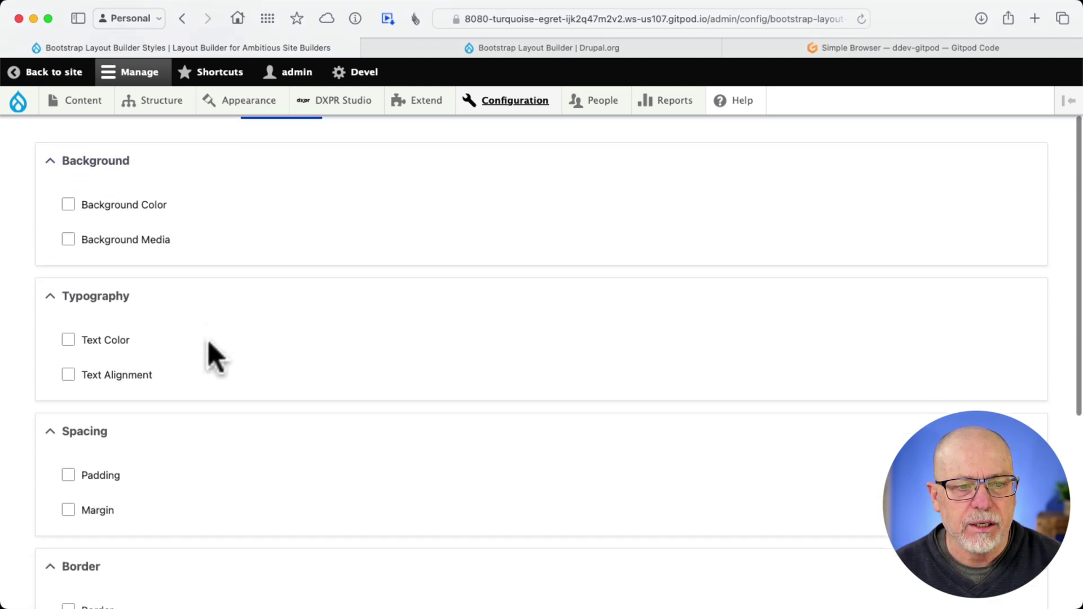
pyautogui.scroll(-4, 208, 345)
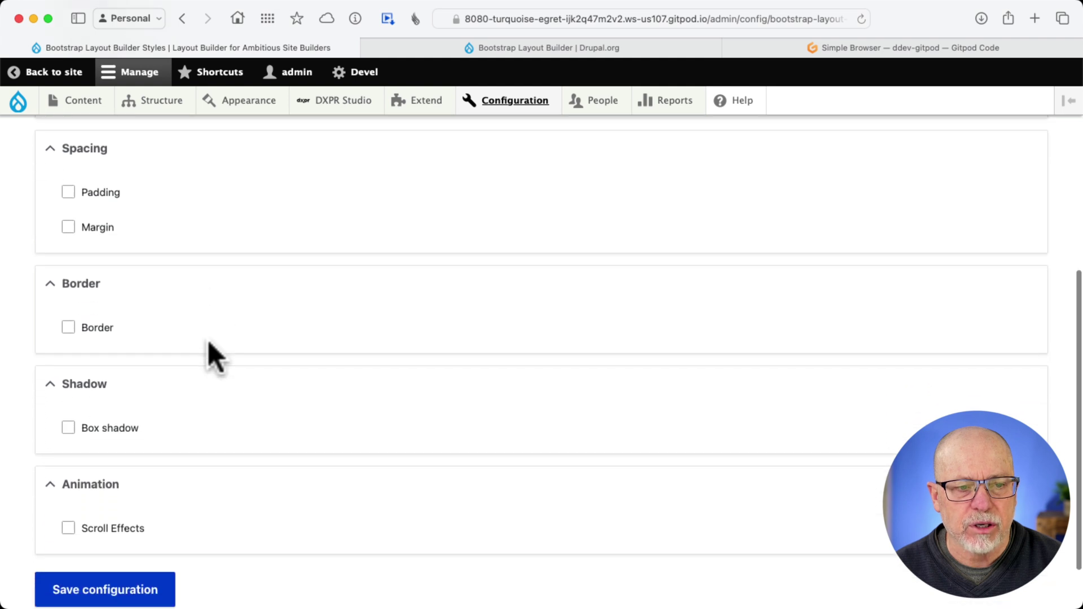
pyautogui.scroll(8, 206, 472)
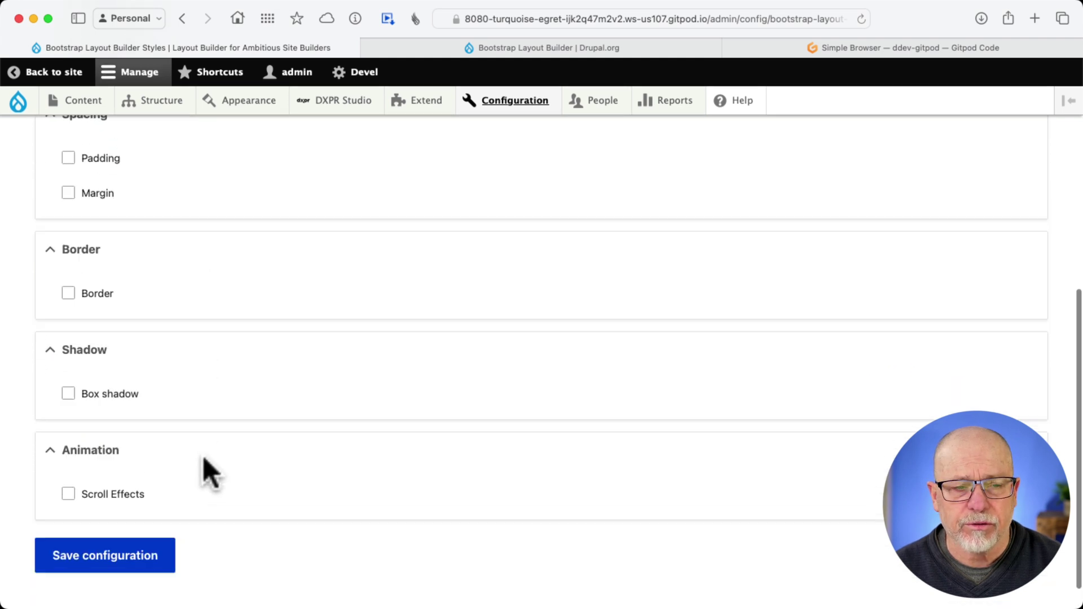
pyautogui.click(68, 307)
pyautogui.click(68, 342)
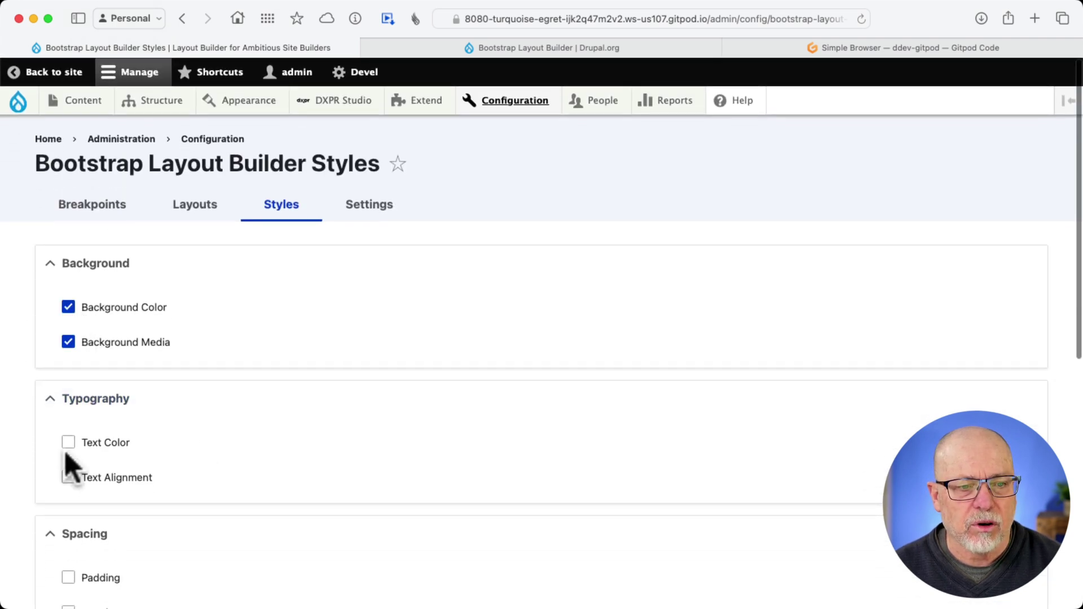
pyautogui.click(68, 443)
pyautogui.click(68, 578)
# - Enable Margin, Border, Box shadow and Scroll Effects, and save the style configuration
pyautogui.scroll(-5, 39, 561)
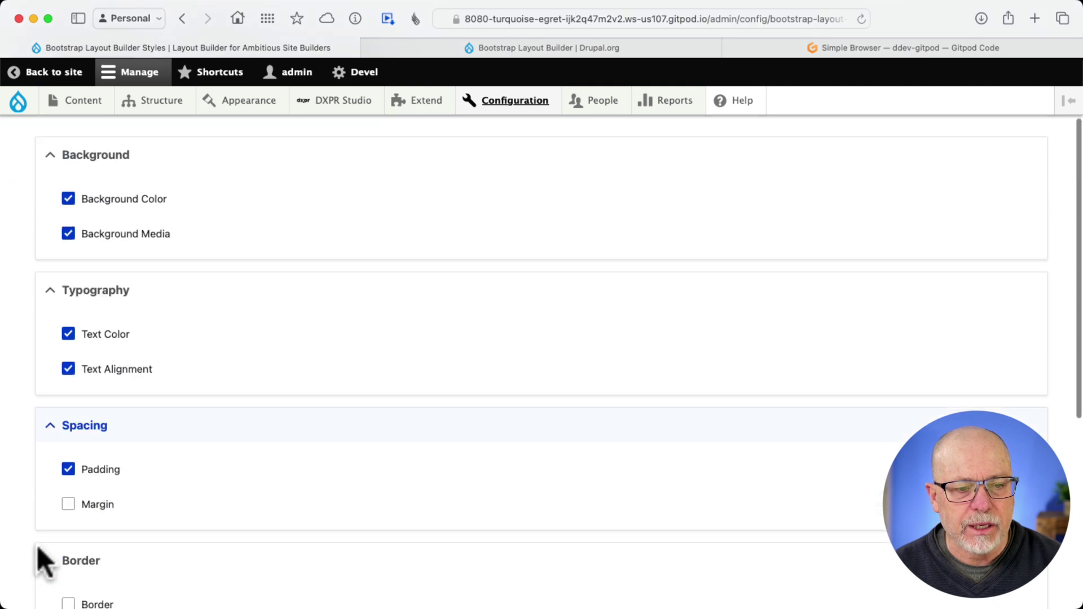
pyautogui.click(69, 330)
pyautogui.click(69, 430)
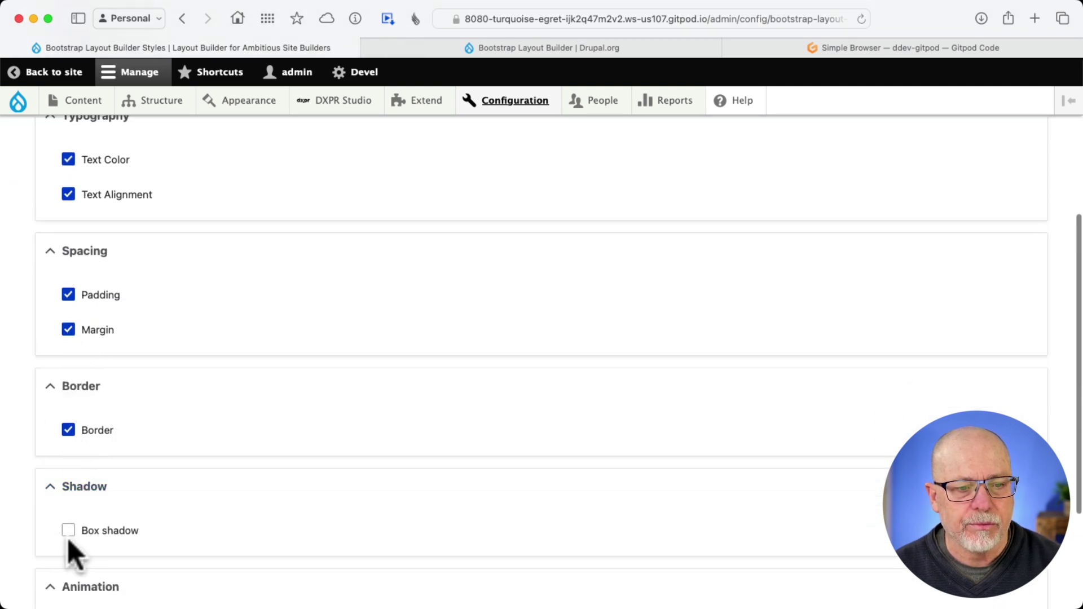
pyautogui.click(68, 531)
pyautogui.scroll(-3, 67, 536)
pyautogui.click(68, 460)
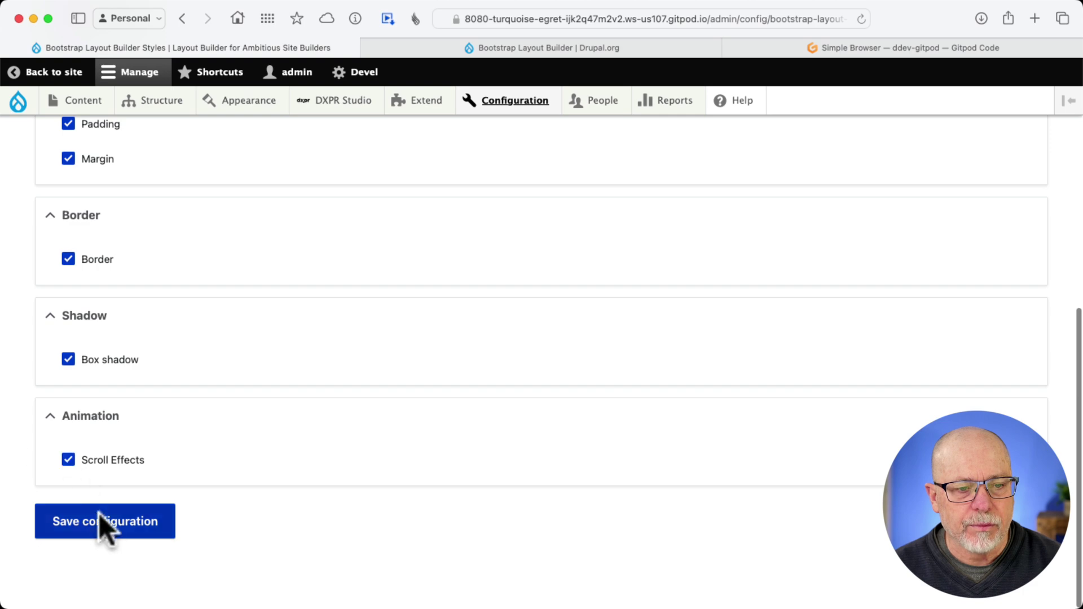
pyautogui.click(102, 527)
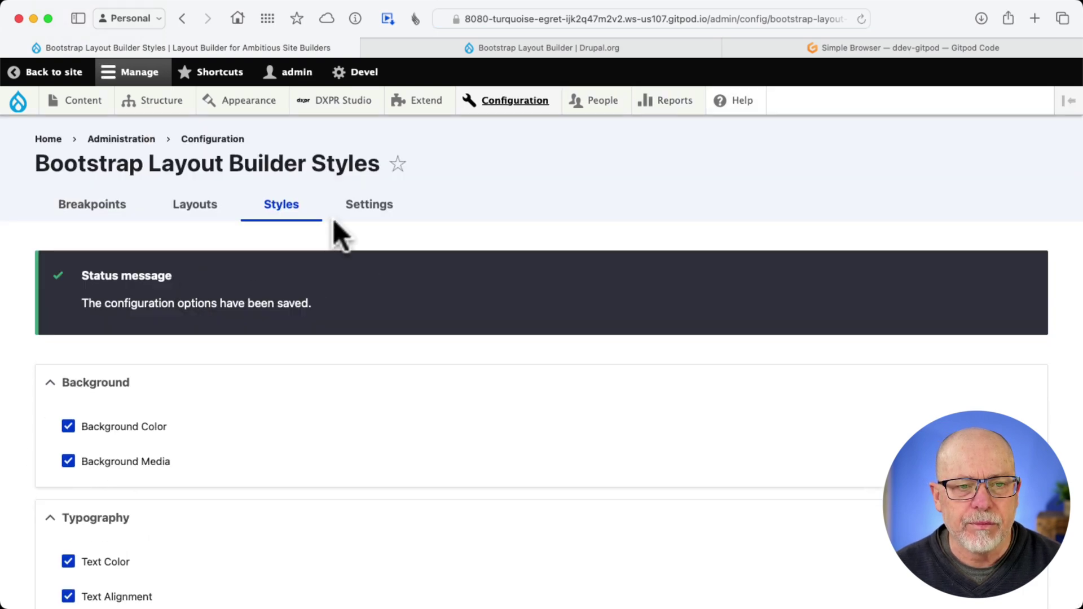
pyautogui.click(370, 206)
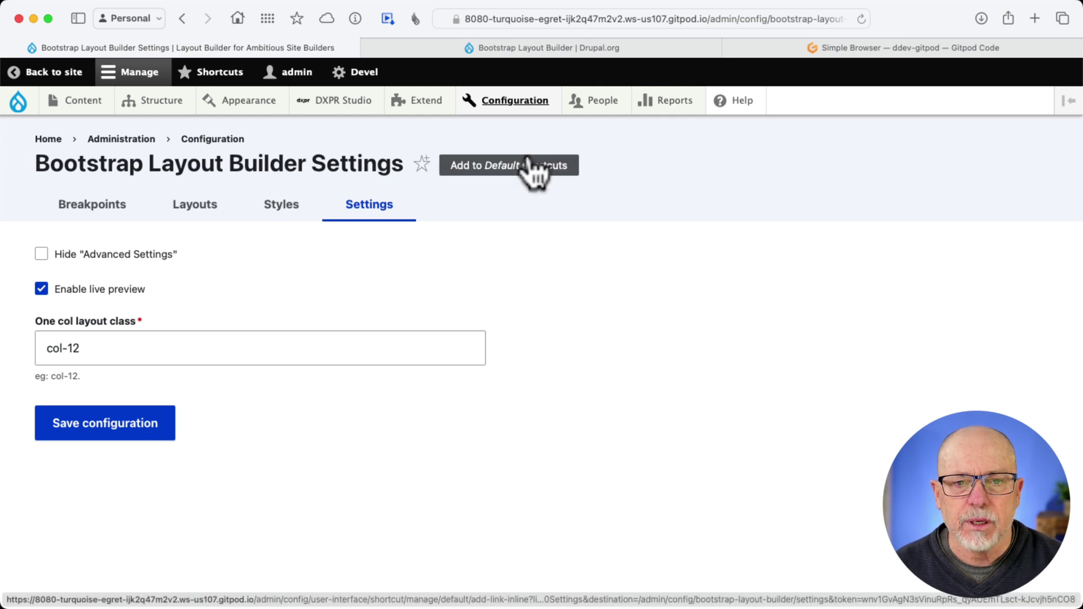
# - Check Bootstrap Styles Typography classes: text colors White, Black; alignments Left, Center, Right, Justify
pyautogui.moveTo(522, 108)
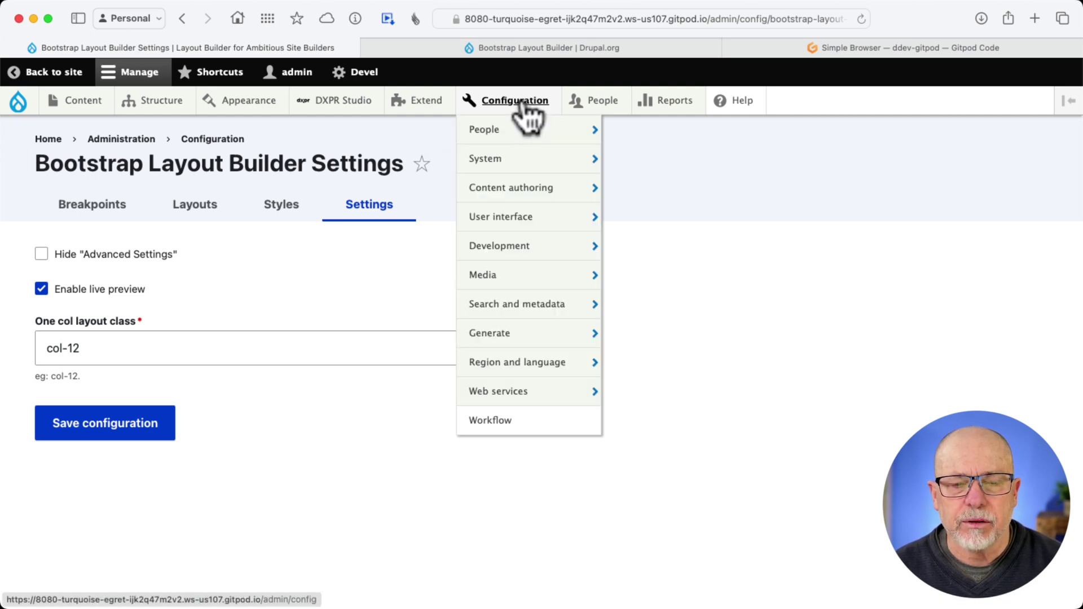
pyautogui.moveTo(516, 197)
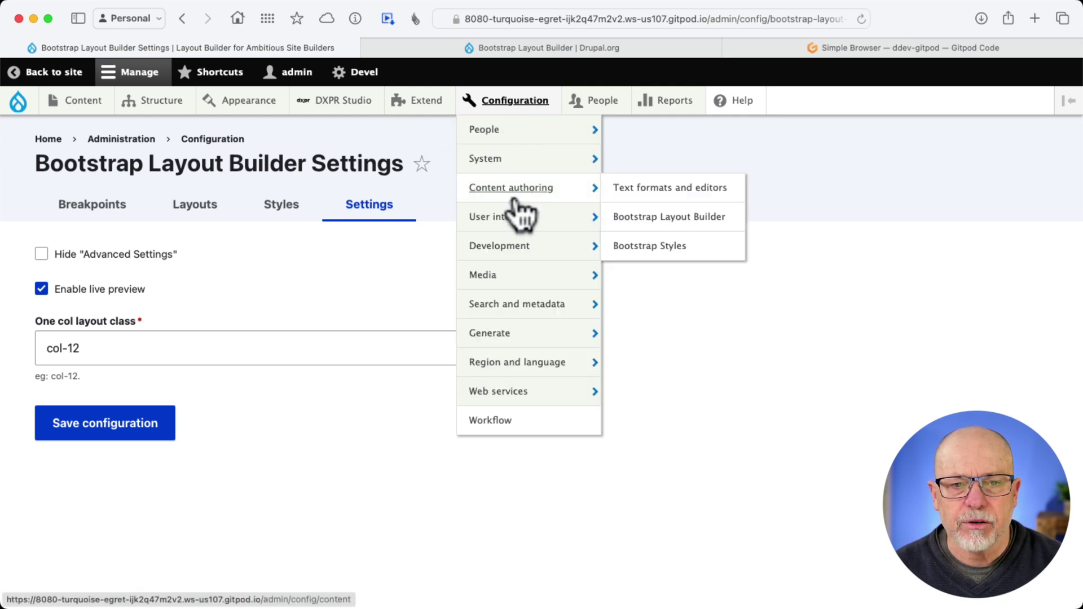
pyautogui.click(649, 246)
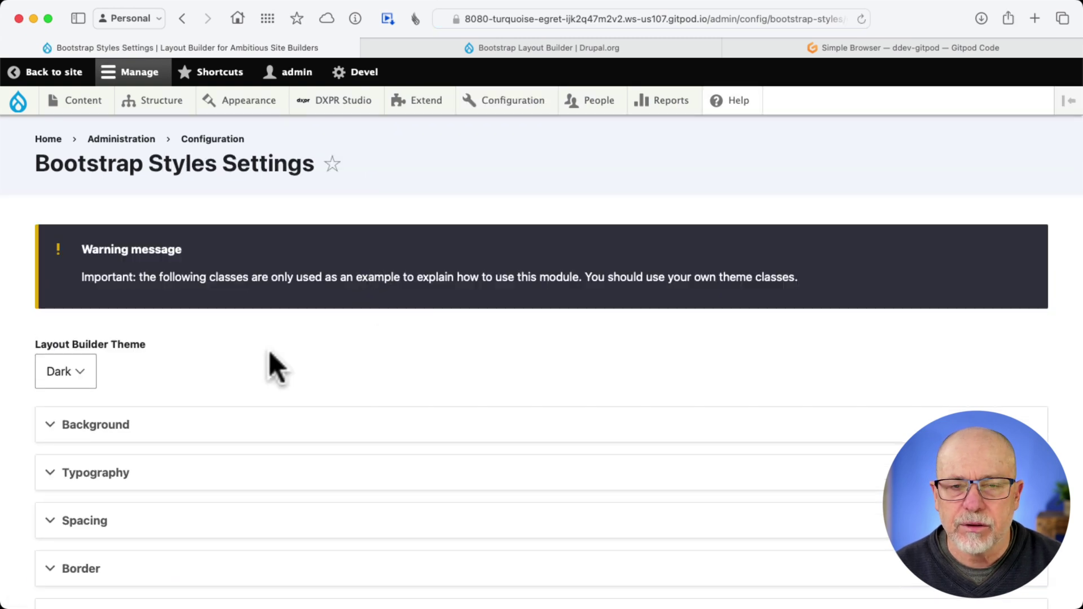
pyautogui.scroll(-5, 271, 356)
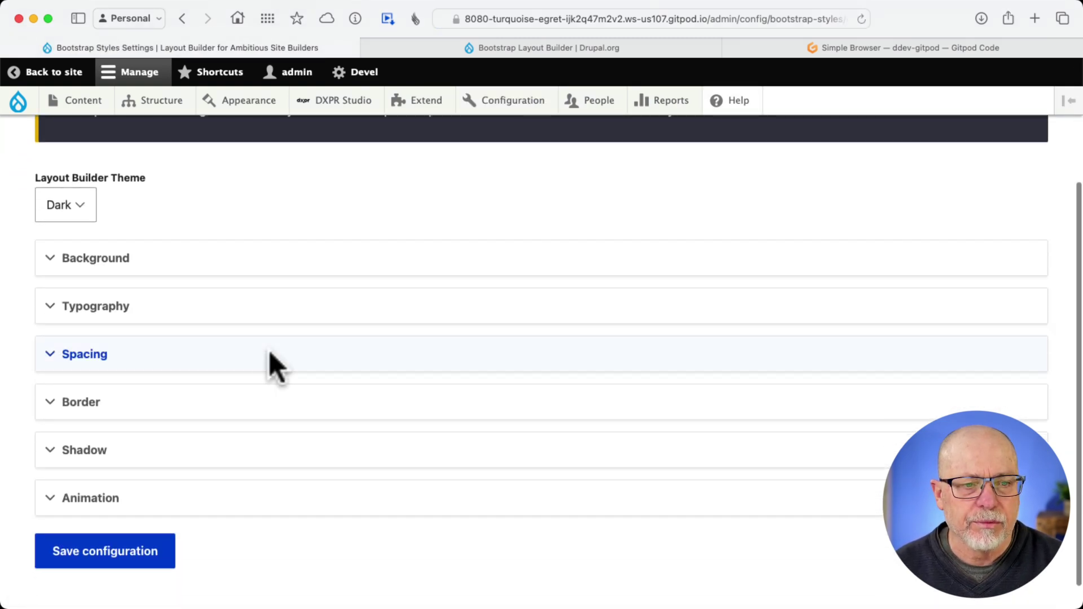
pyautogui.click(153, 311)
pyautogui.scroll(-1, 305, 355)
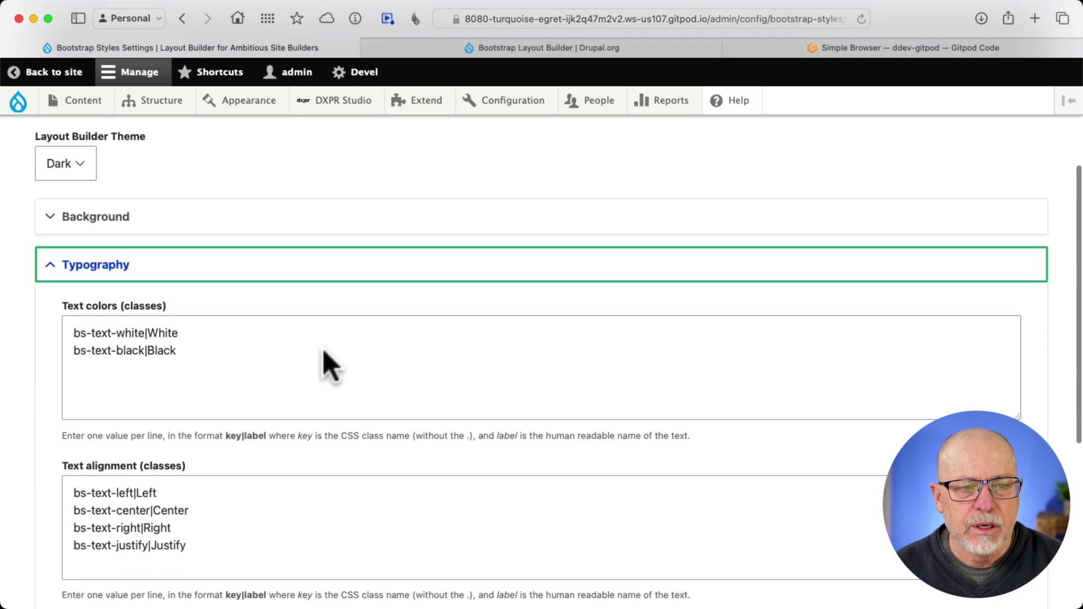
pyautogui.scroll(-1, 294, 344)
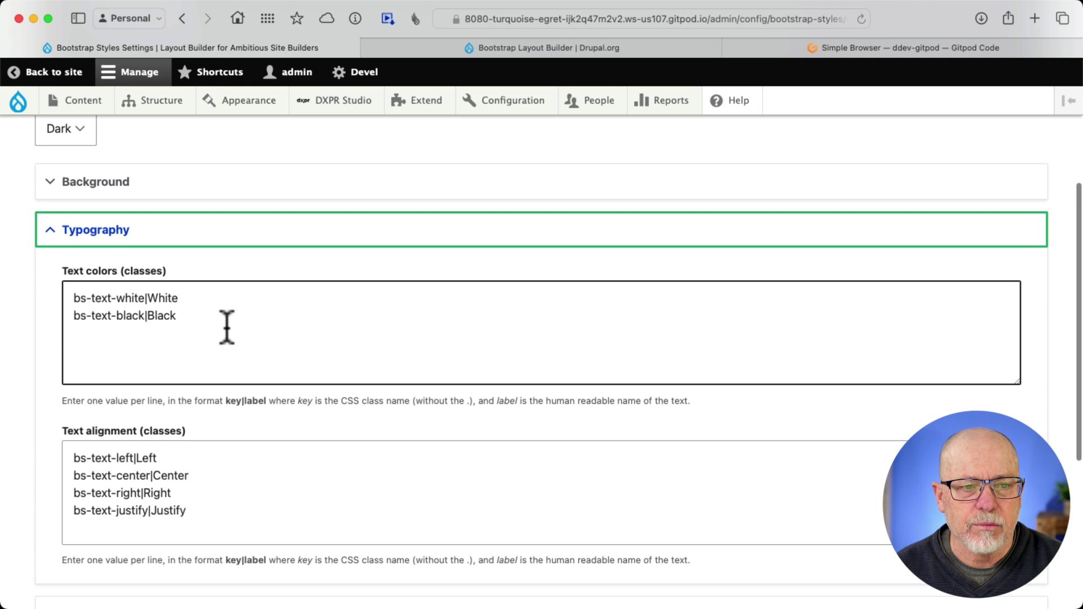
pyautogui.scroll(-3, 227, 327)
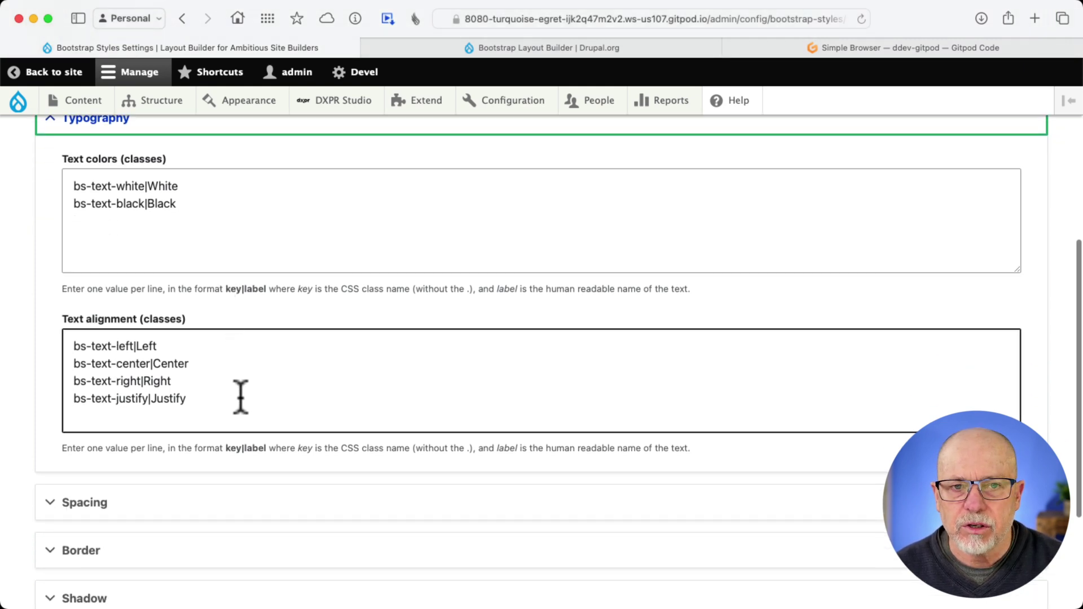
pyautogui.scroll(2, 240, 395)
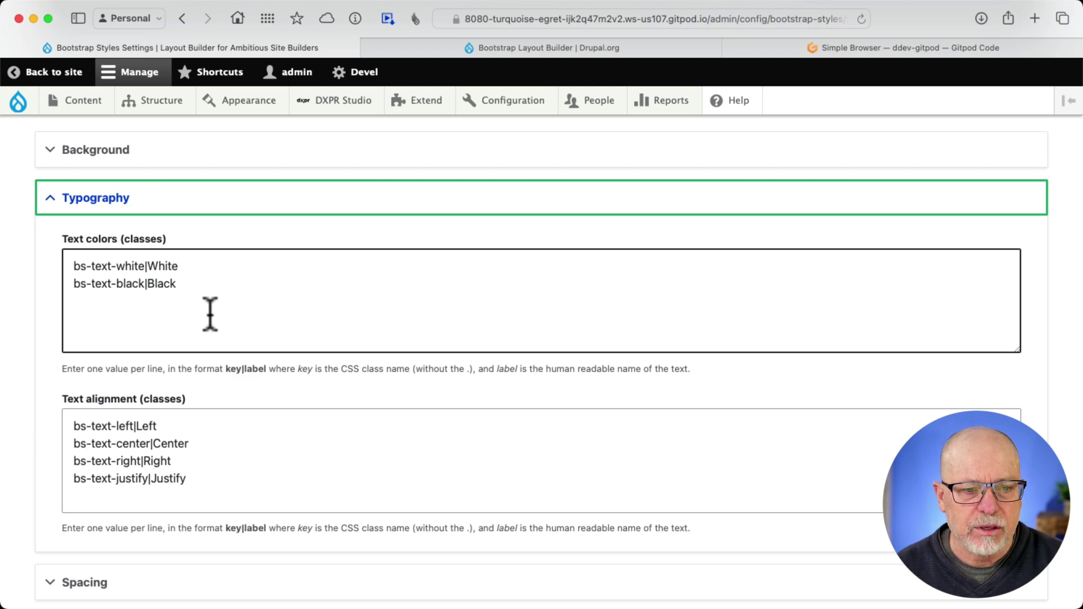
# - Expand and review the Background and Spacing class lists in Bootstrap Styles settings
pyautogui.scroll(3, 210, 313)
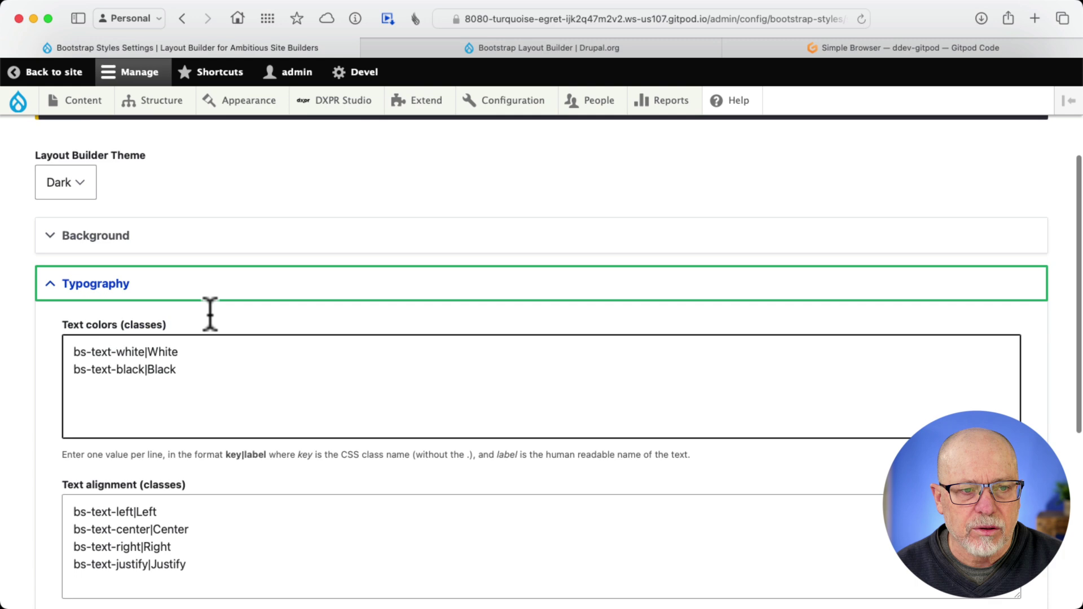
pyautogui.click(97, 282)
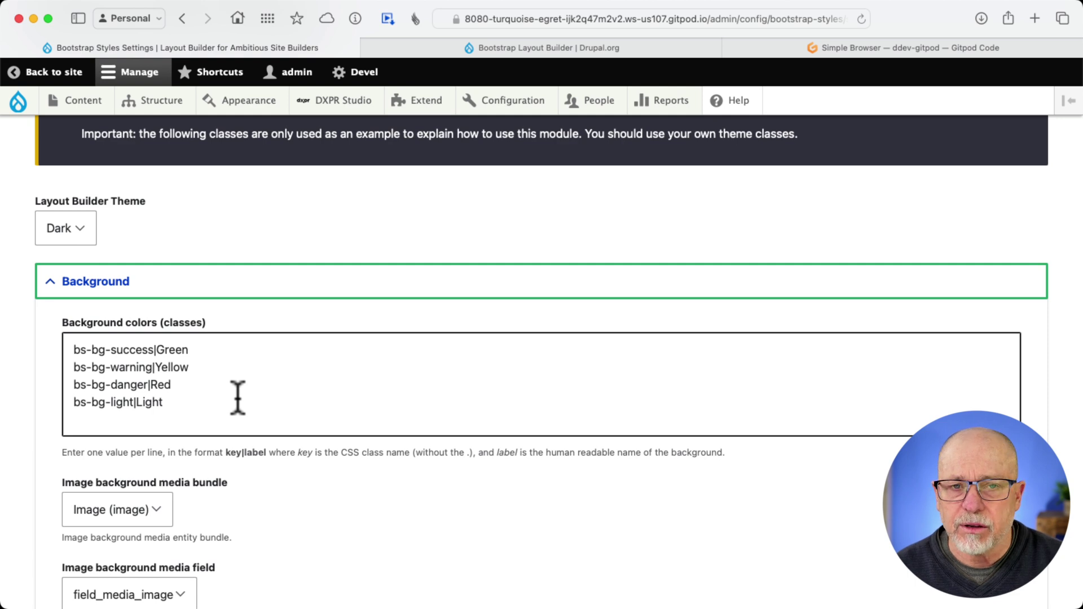
pyautogui.scroll(-10, 237, 398)
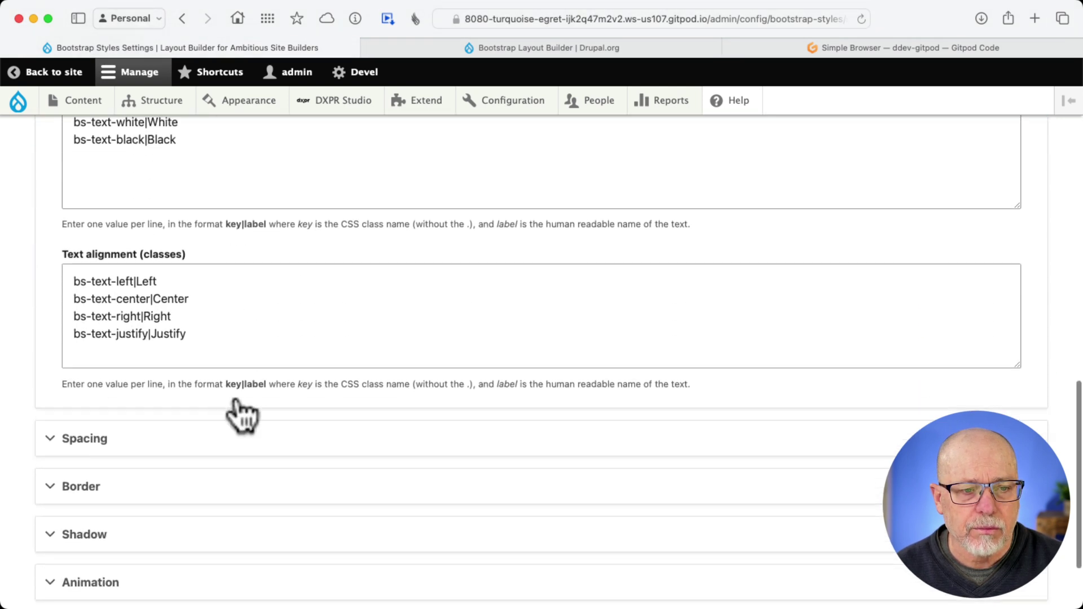
pyautogui.scroll(-2, 237, 406)
pyautogui.click(181, 322)
pyautogui.scroll(-1, 189, 350)
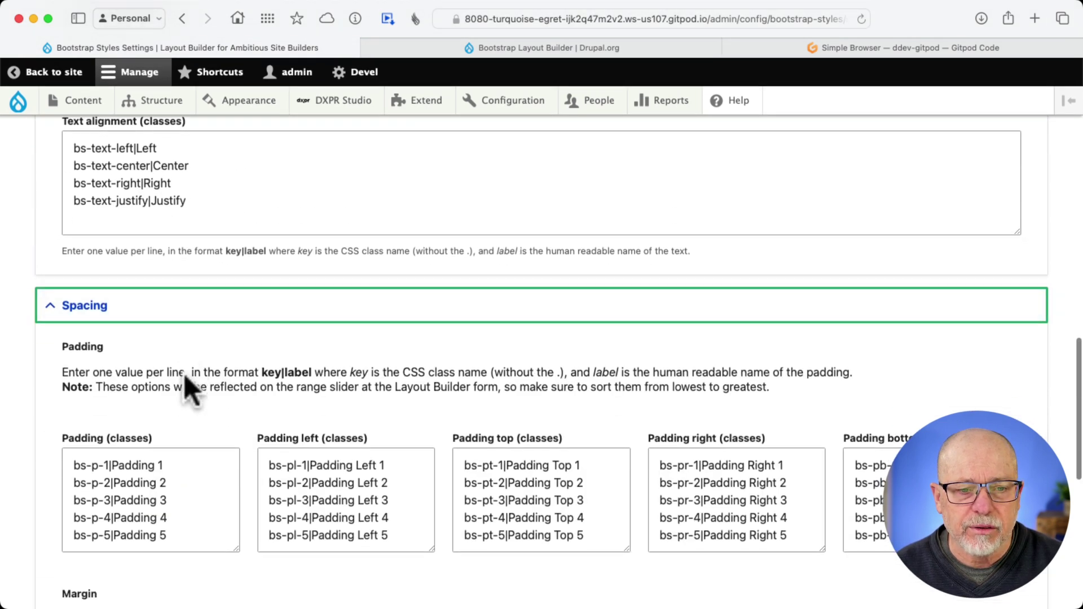
pyautogui.scroll(-9, 187, 378)
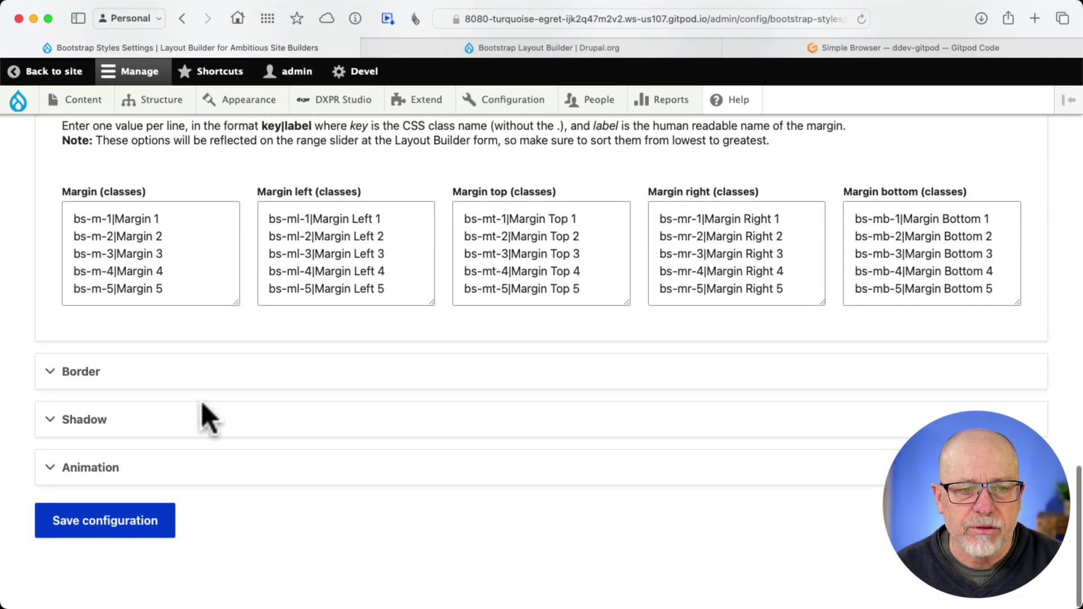
# - Review the Border and rounded-corner classes, then save the Bootstrap Styles configuration
pyautogui.click(192, 387)
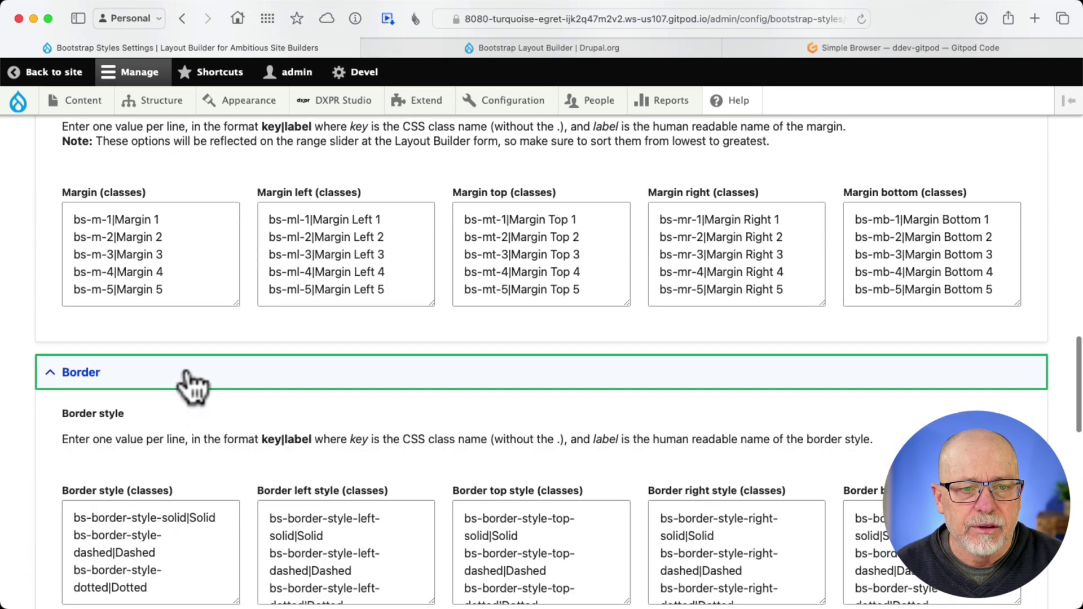
pyautogui.scroll(-5, 189, 412)
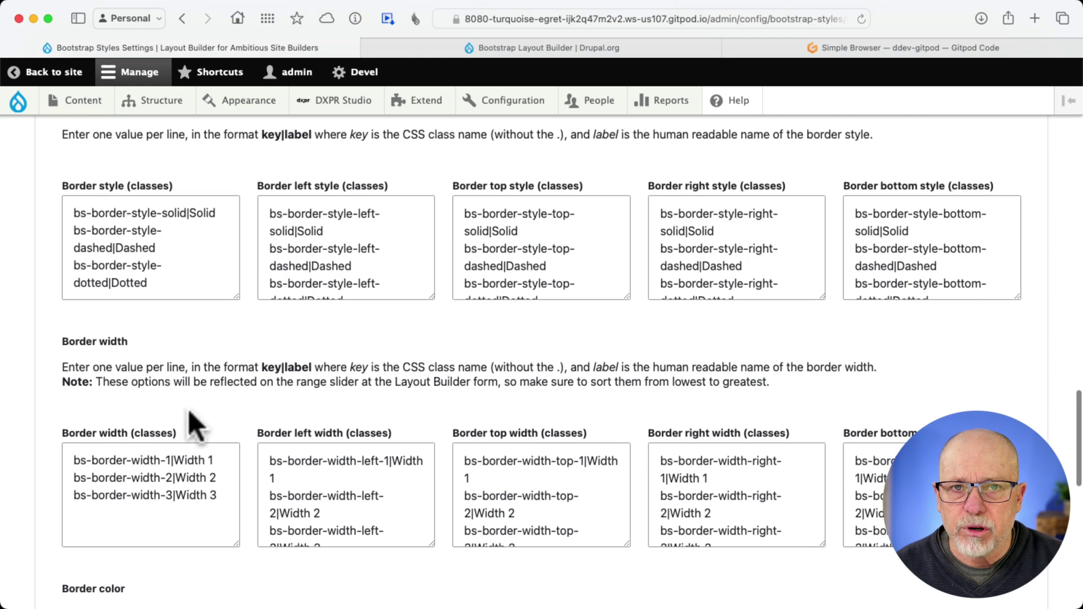
pyautogui.scroll(-10, 188, 410)
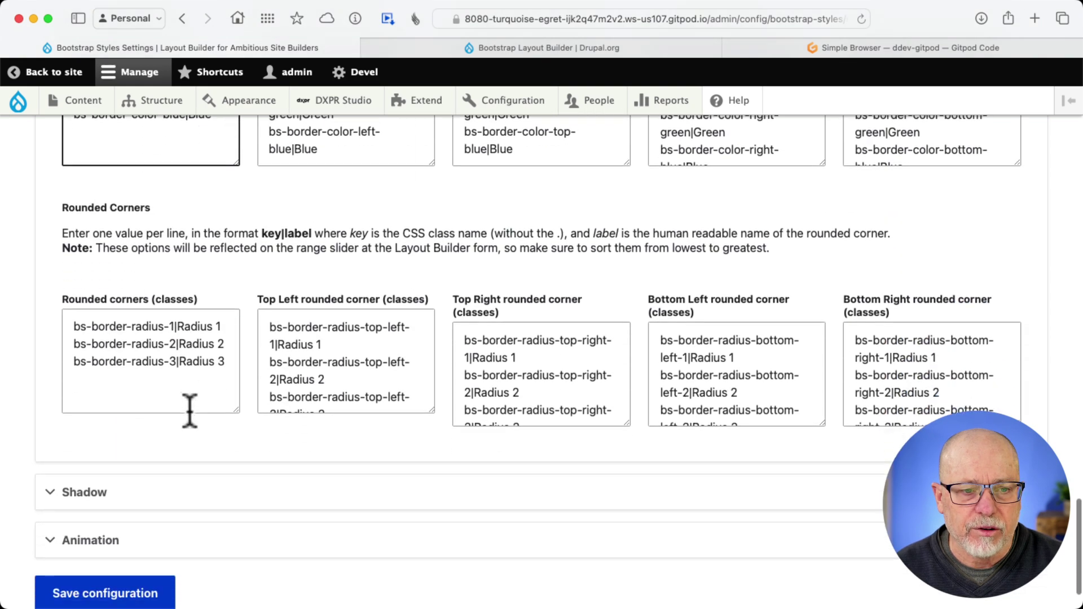
pyautogui.scroll(-3, 190, 411)
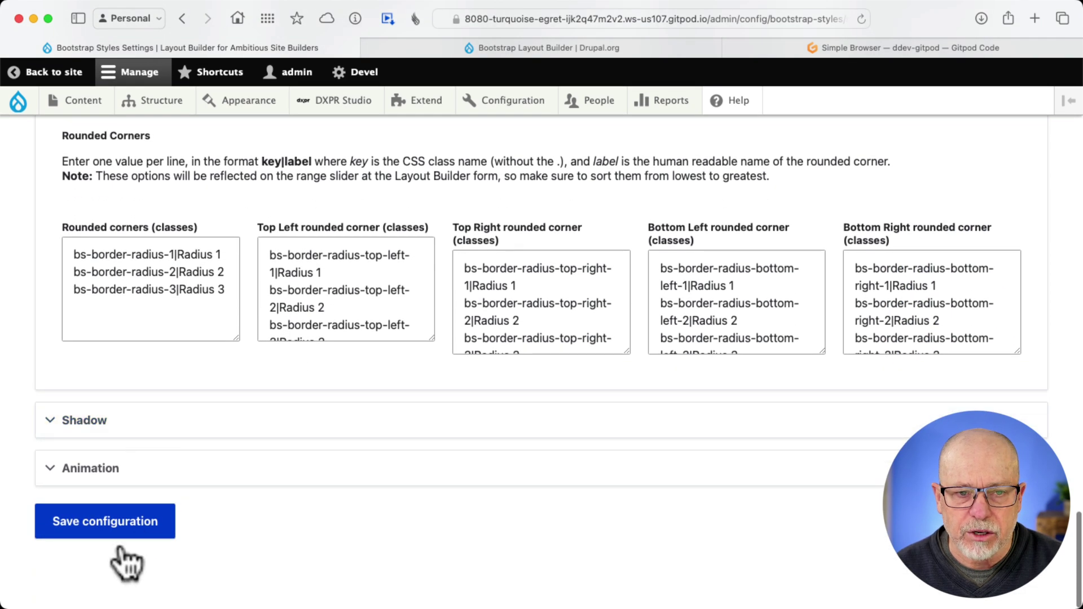
pyautogui.click(97, 524)
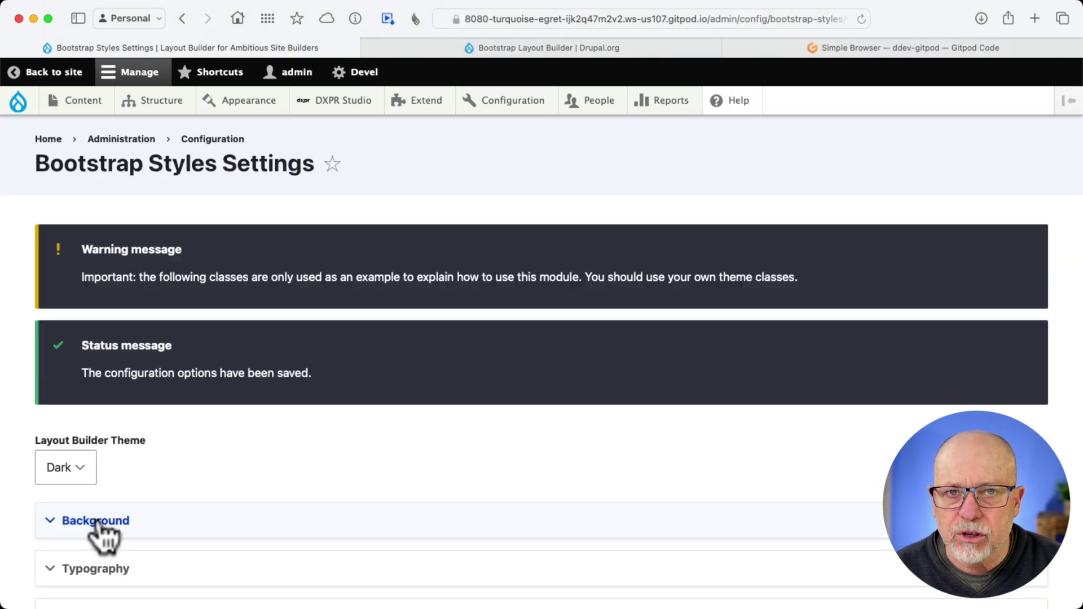
# - Enable 'Use Layout Builder' on the News default display, save, and open Manage layout
pyautogui.moveTo(164, 112)
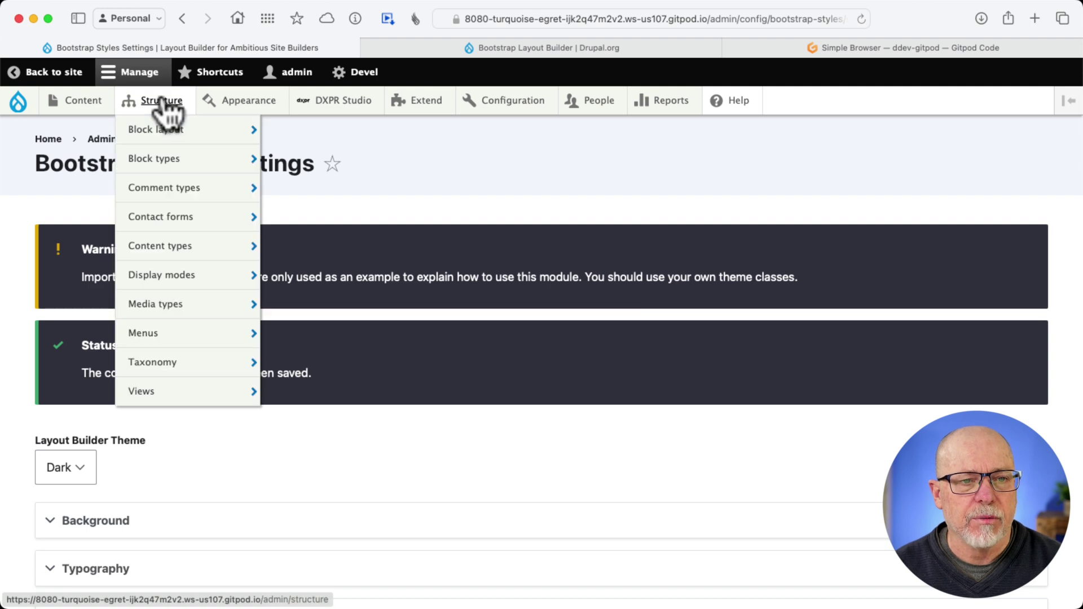
pyautogui.moveTo(155, 254)
pyautogui.moveTo(287, 339)
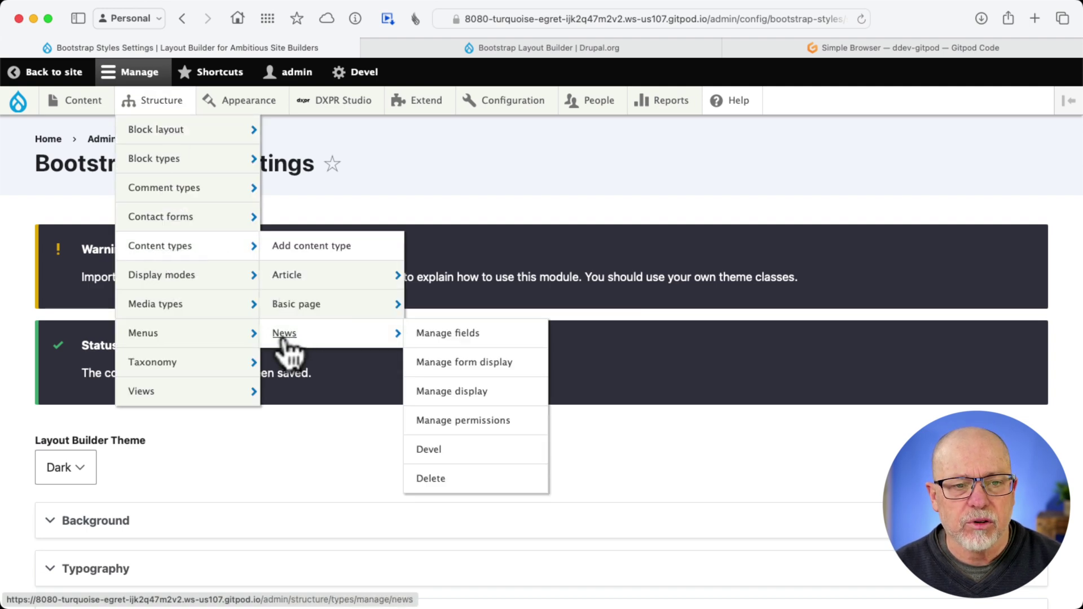
pyautogui.click(450, 393)
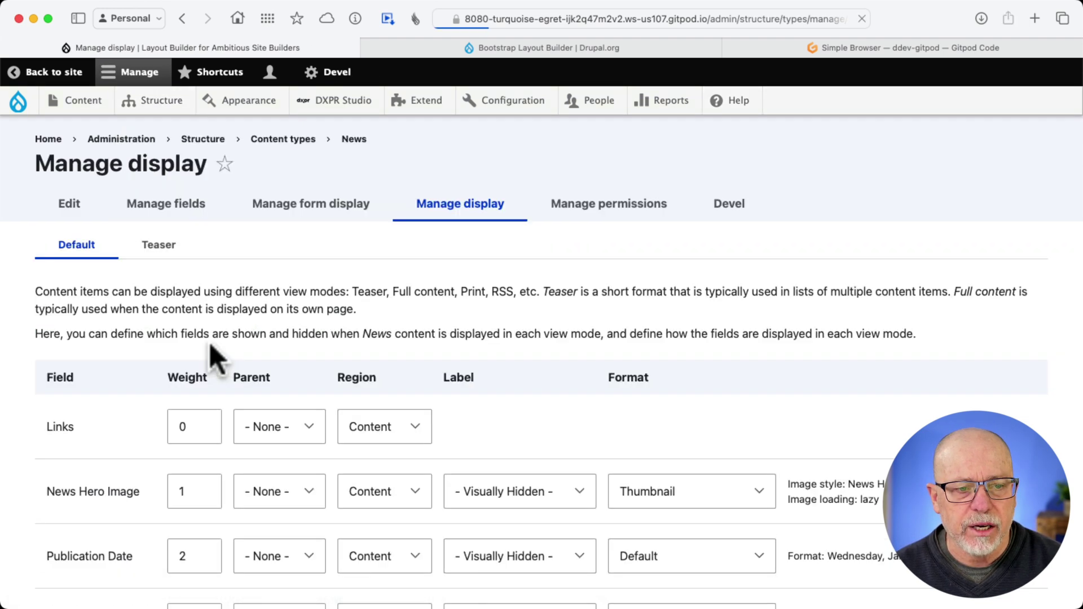
pyautogui.scroll(-10, 197, 338)
pyautogui.scroll(-2, 194, 350)
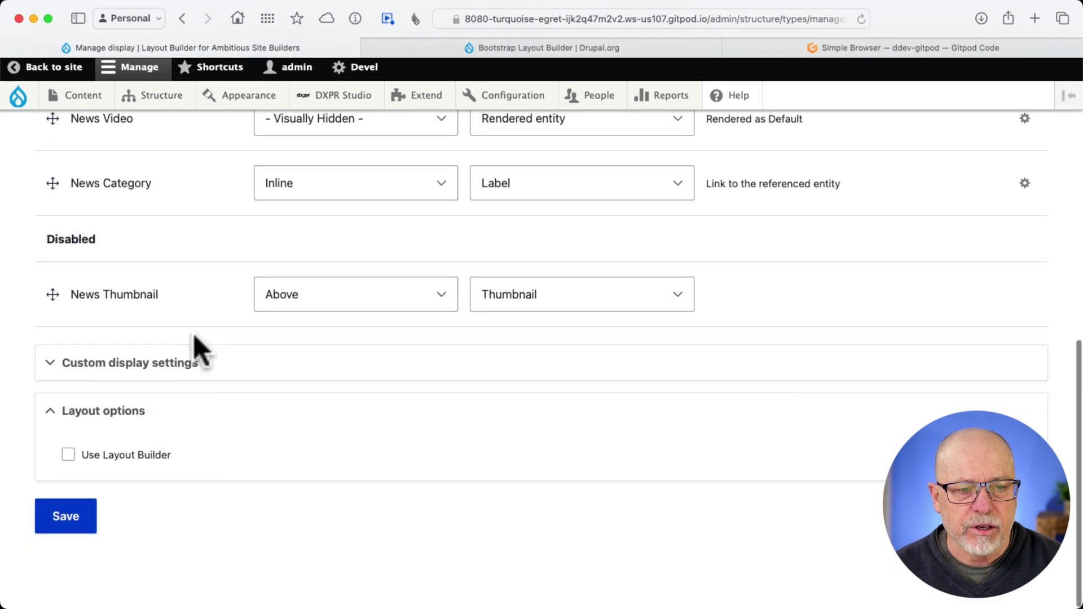
pyautogui.click(68, 460)
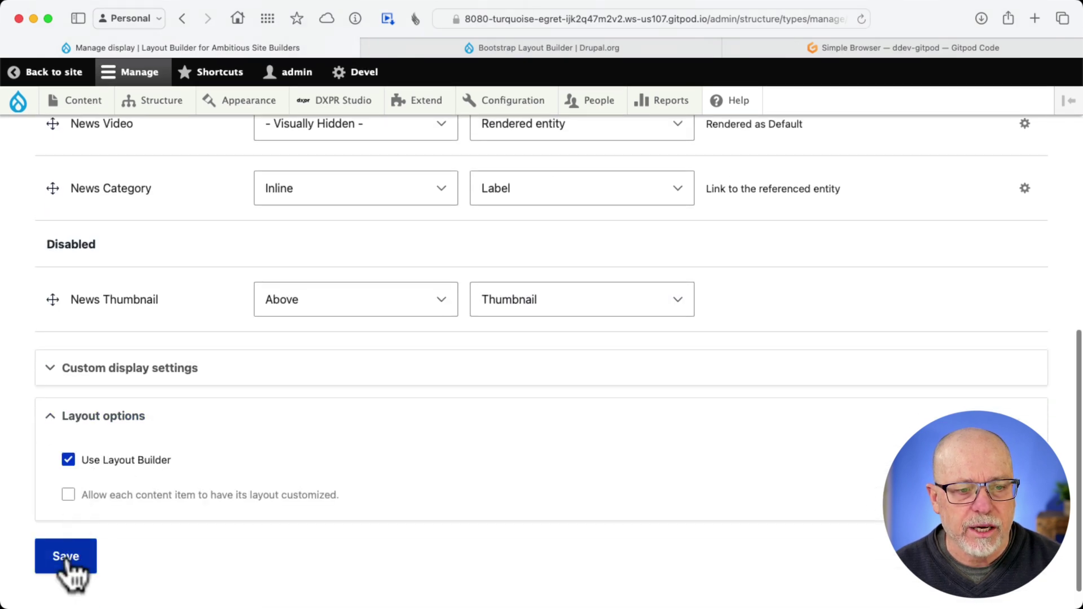
pyautogui.click(66, 557)
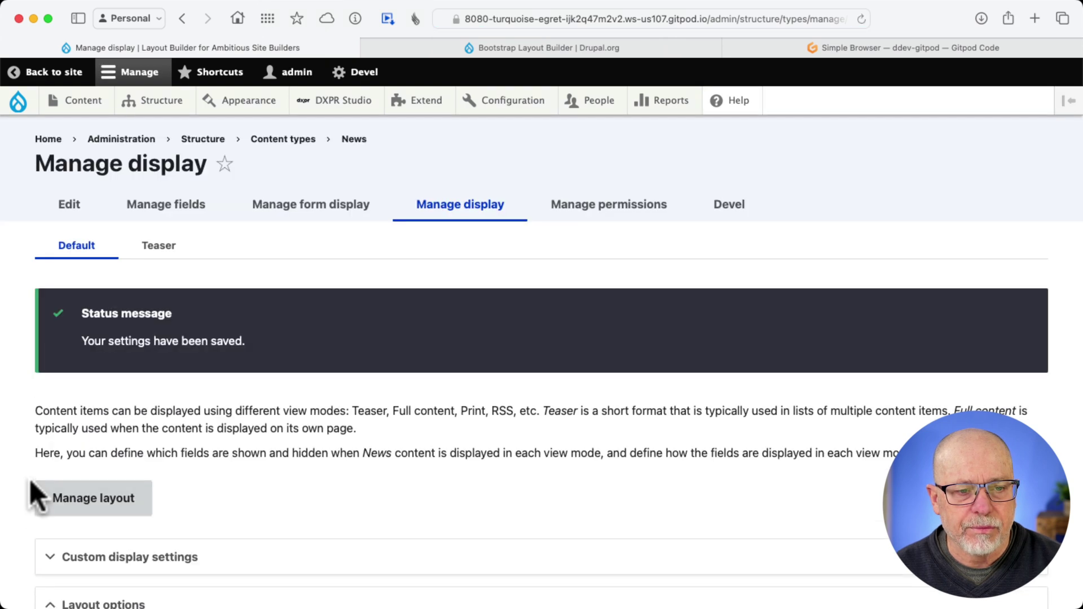
pyautogui.click(48, 485)
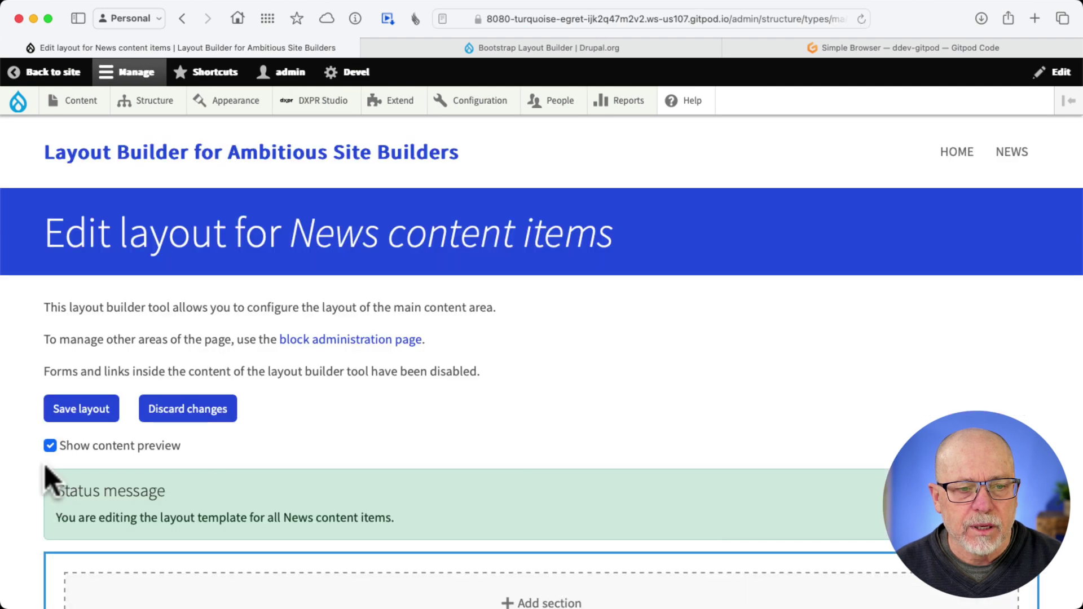
# - Uncheck 'Show content preview' and add a new section above Section 1
pyautogui.click(50, 447)
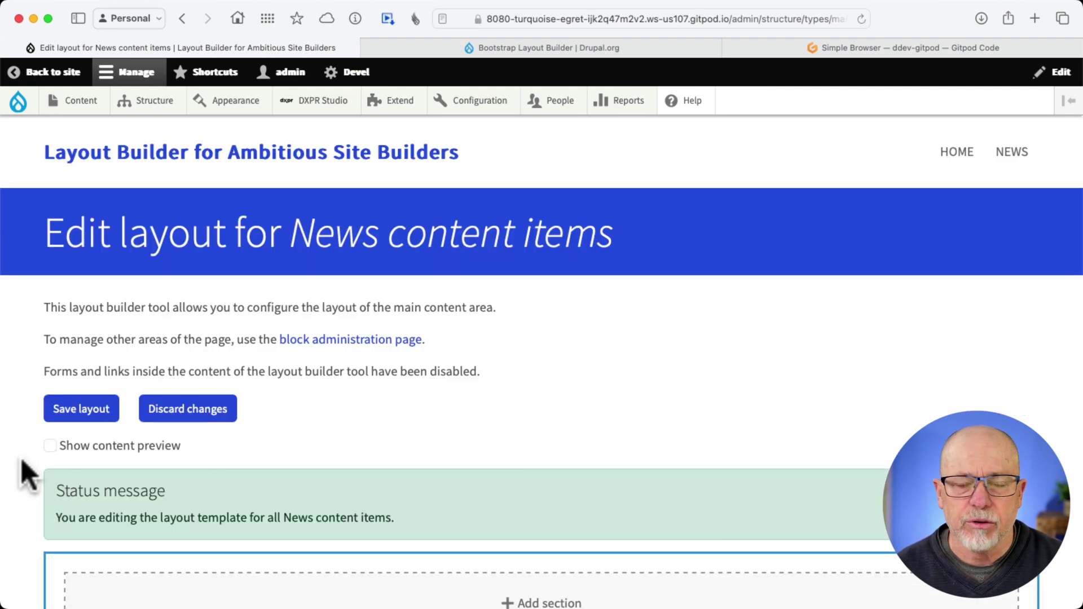
pyautogui.scroll(-7, 23, 459)
pyautogui.scroll(-3, 20, 460)
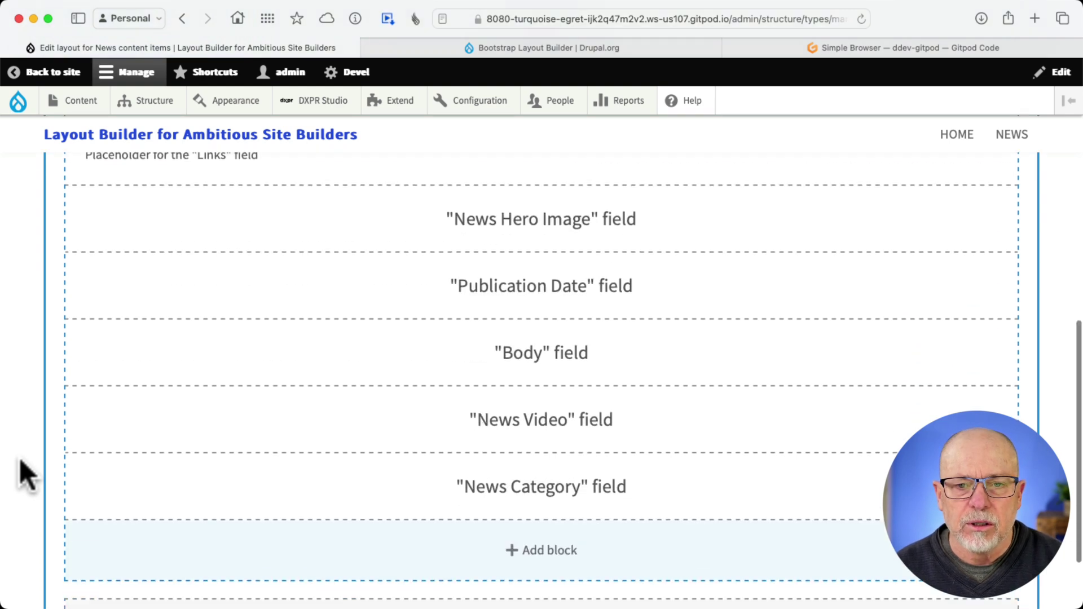
pyautogui.scroll(2, 20, 460)
pyautogui.scroll(5, 19, 458)
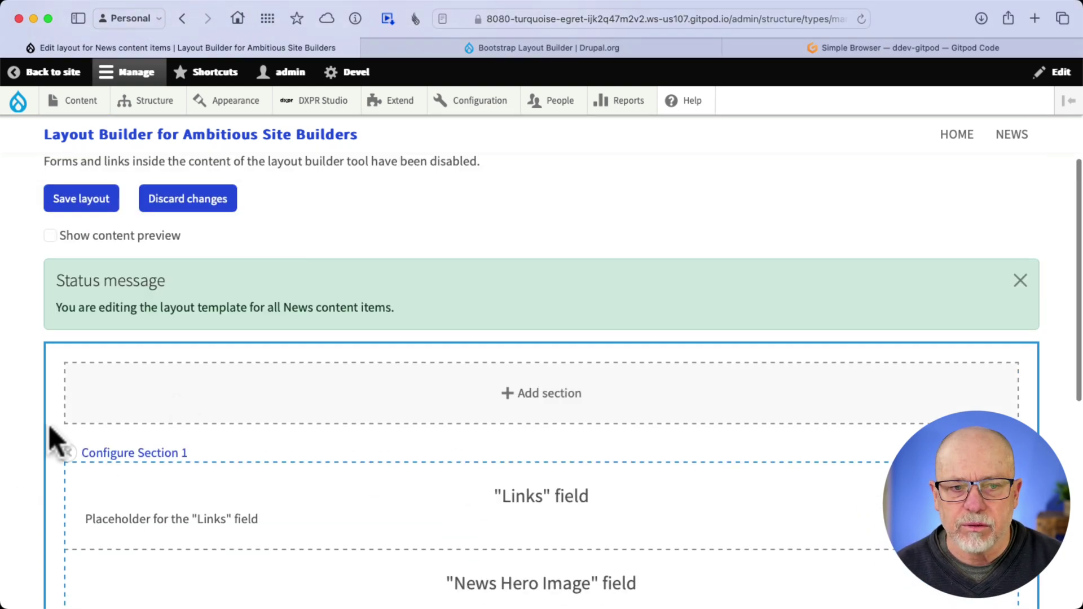
pyautogui.click(532, 395)
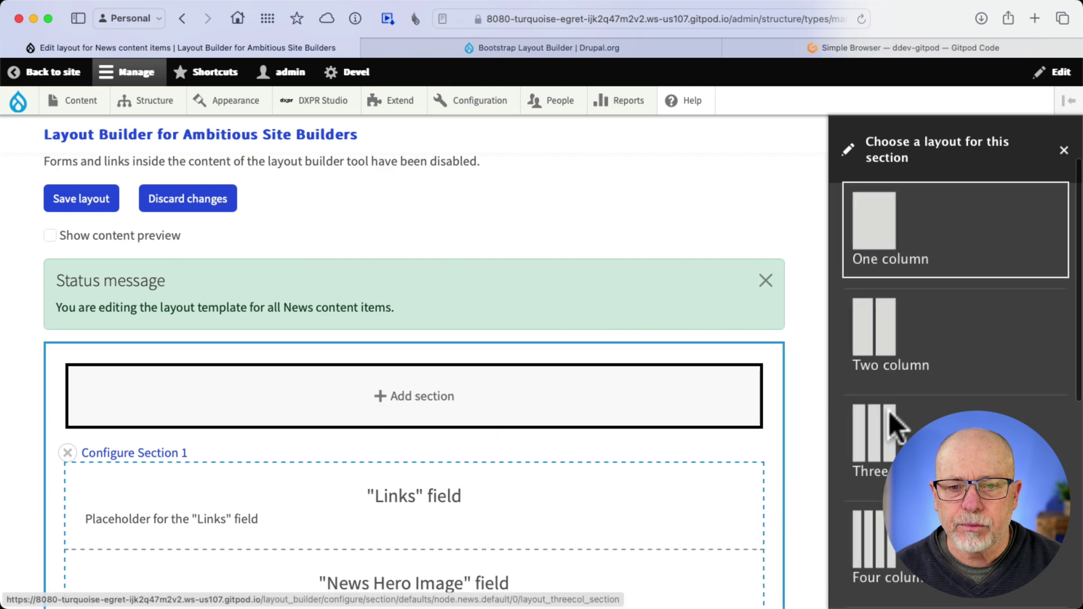
pyautogui.scroll(-5, 897, 429)
pyautogui.scroll(5, 907, 431)
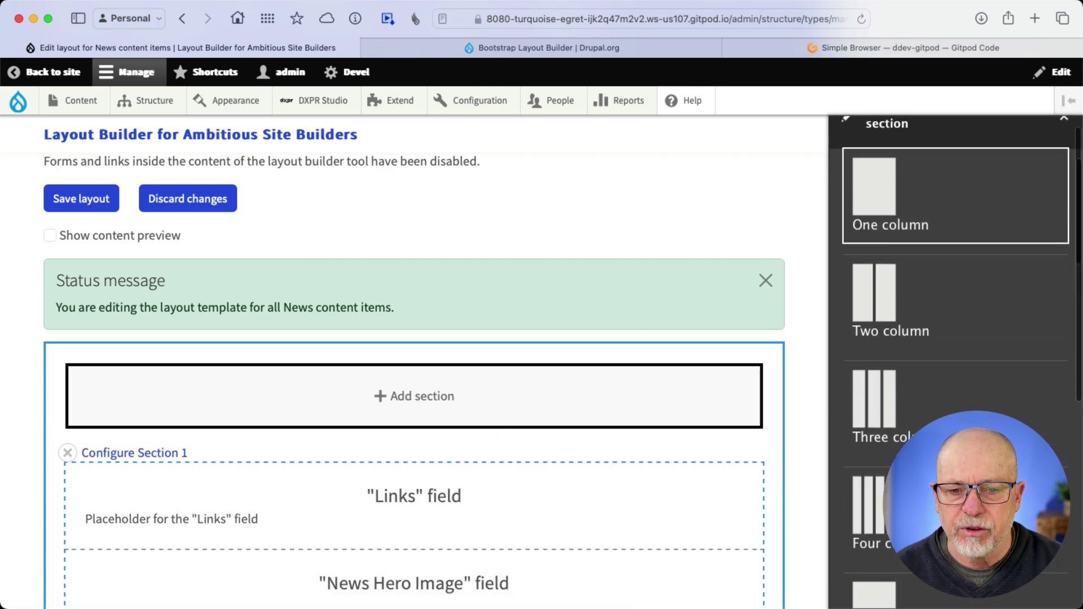
pyautogui.scroll(-5, 874, 321)
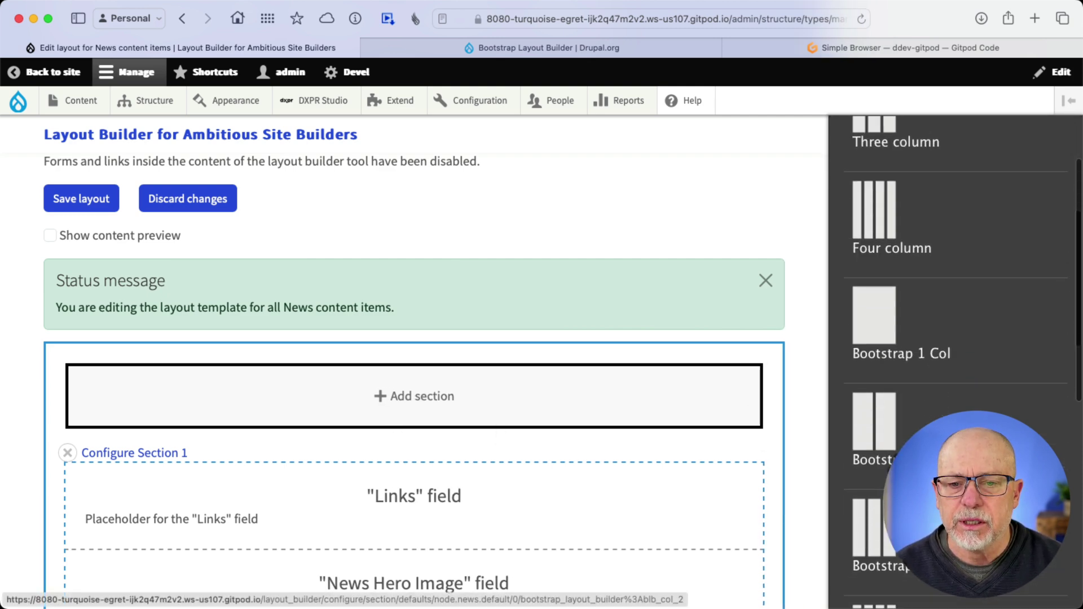
# - Pick Bootstrap 1 Col, then expand the section's Background, Typography and Spacing style options
pyautogui.click(870, 313)
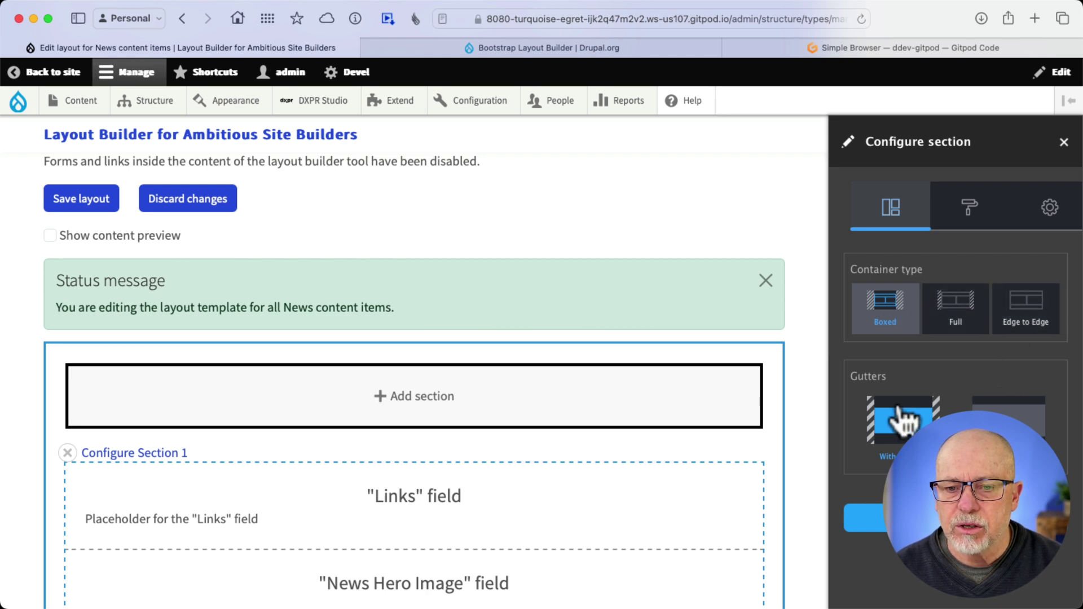
pyautogui.click(967, 222)
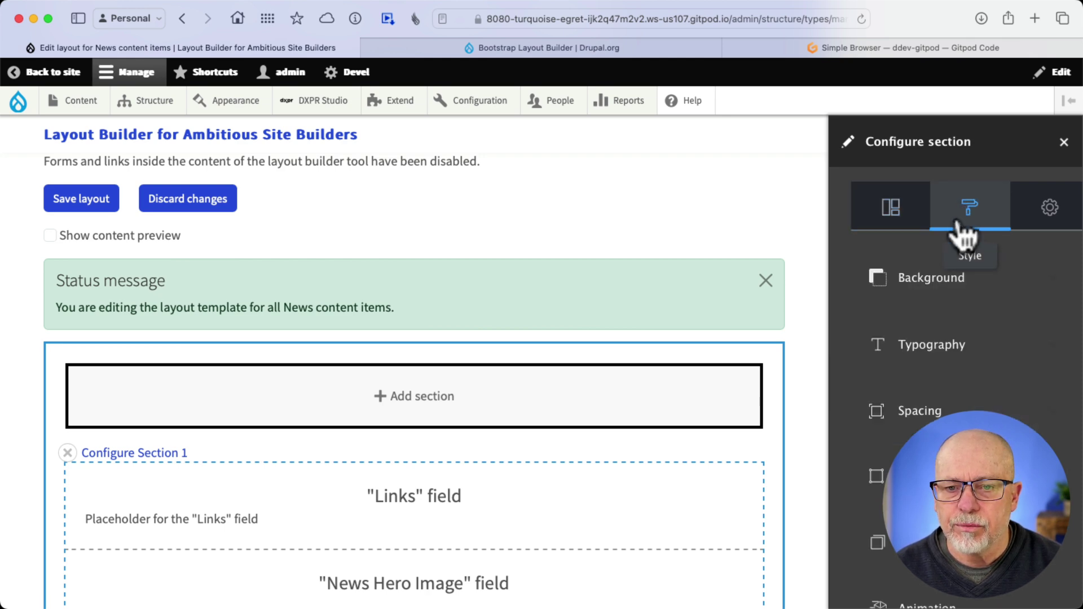
pyautogui.click(924, 272)
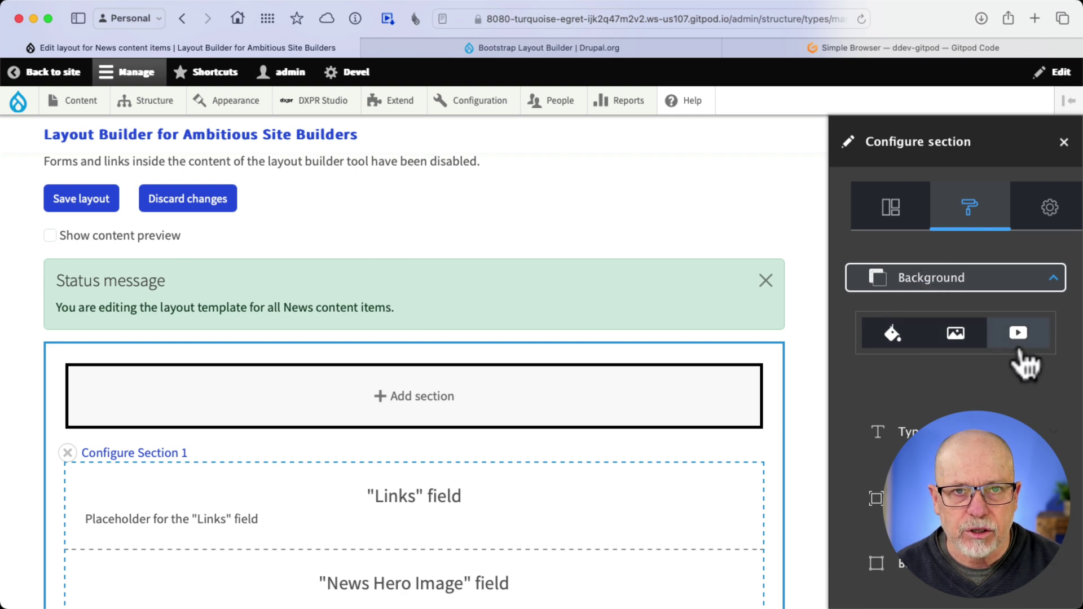
pyautogui.click(907, 431)
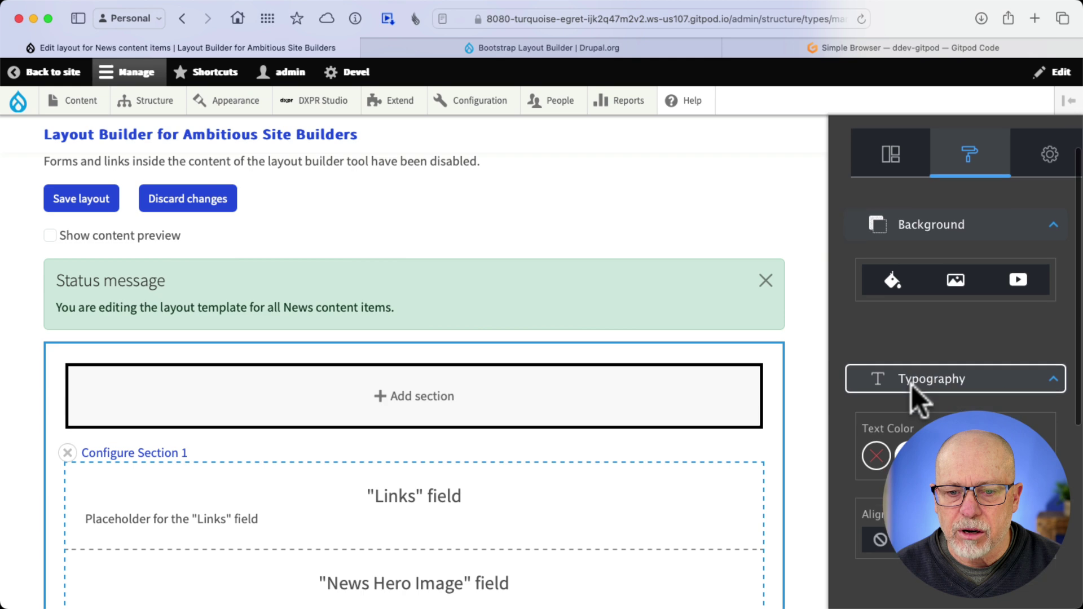
pyautogui.scroll(-3, 954, 451)
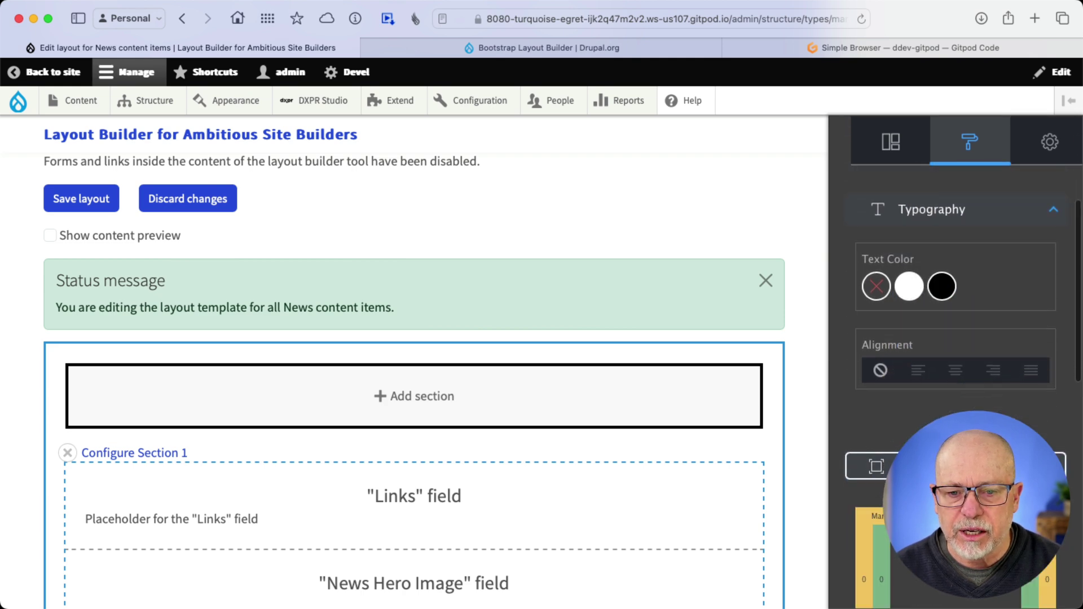
pyautogui.click(881, 464)
pyautogui.scroll(-4, 882, 483)
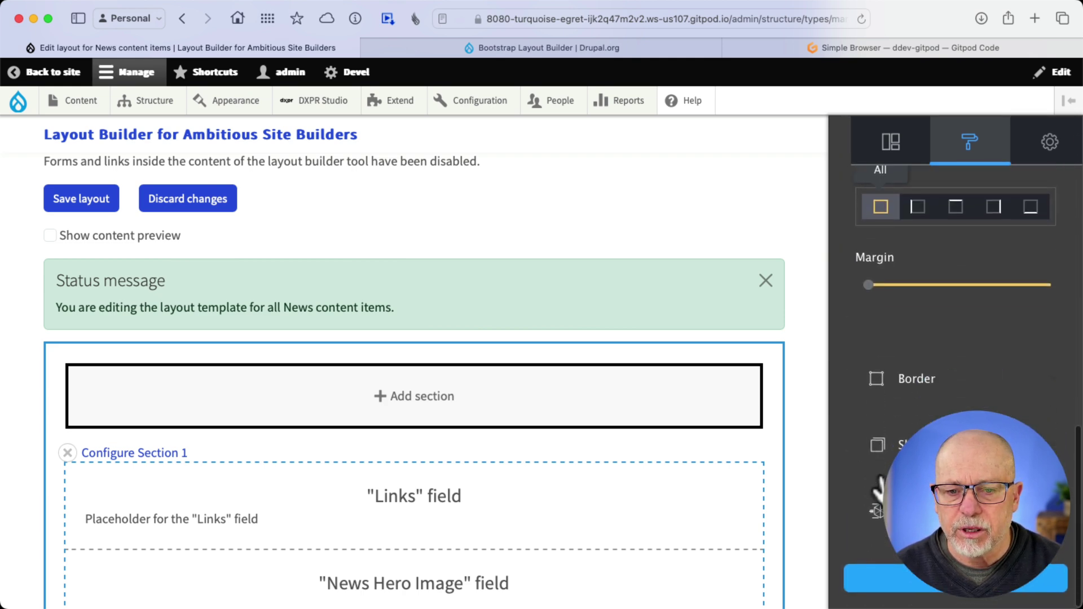
pyautogui.scroll(10, 882, 482)
pyautogui.scroll(1, 882, 482)
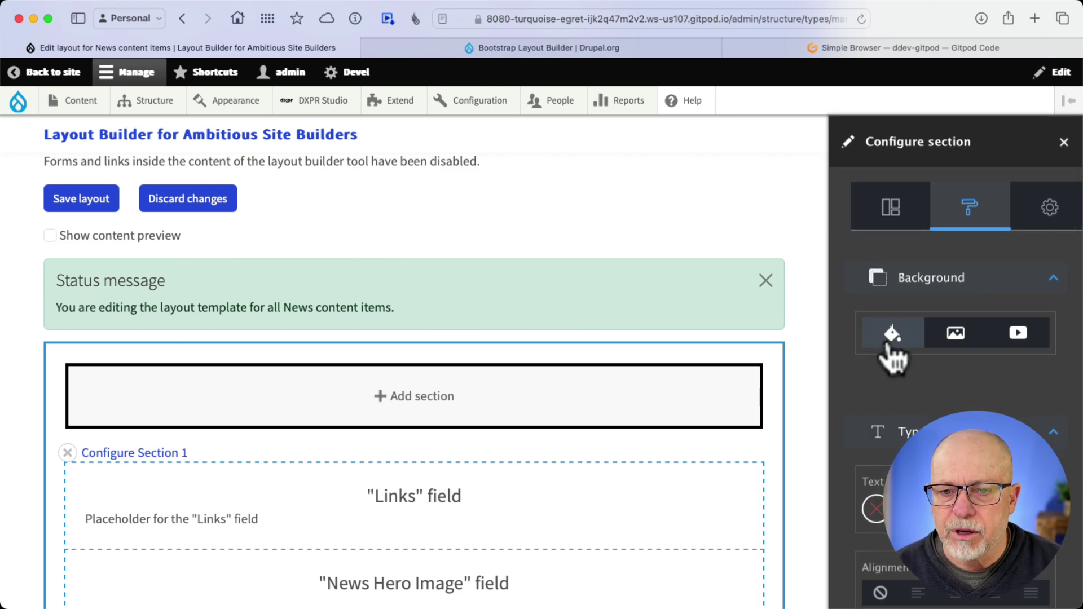
# - Set the new section to Edge to Edge with a changed gutter setting
pyautogui.click(891, 210)
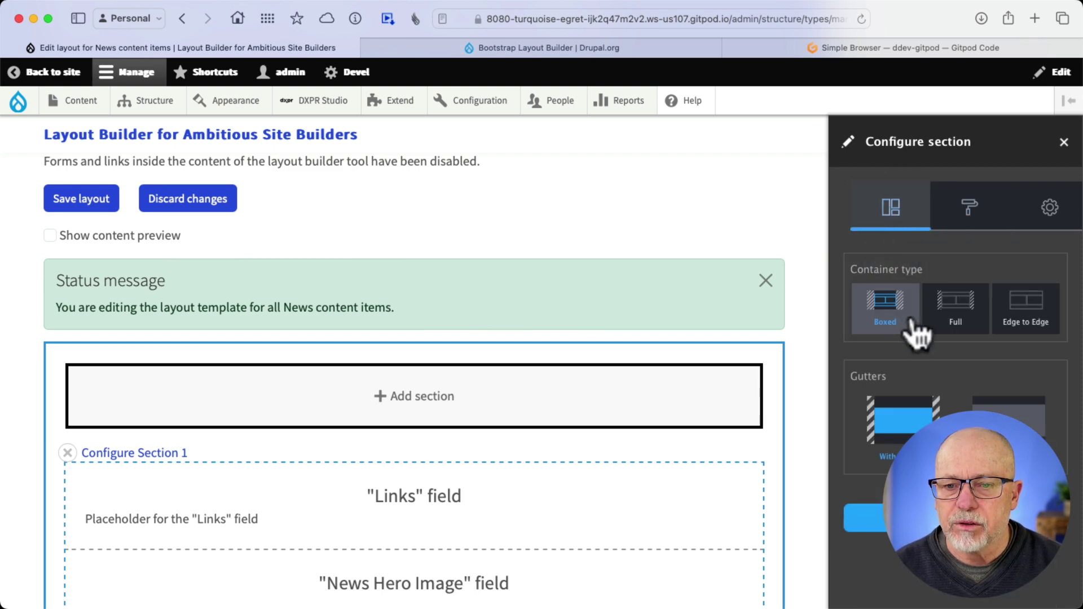
pyautogui.click(1018, 321)
pyautogui.click(1009, 410)
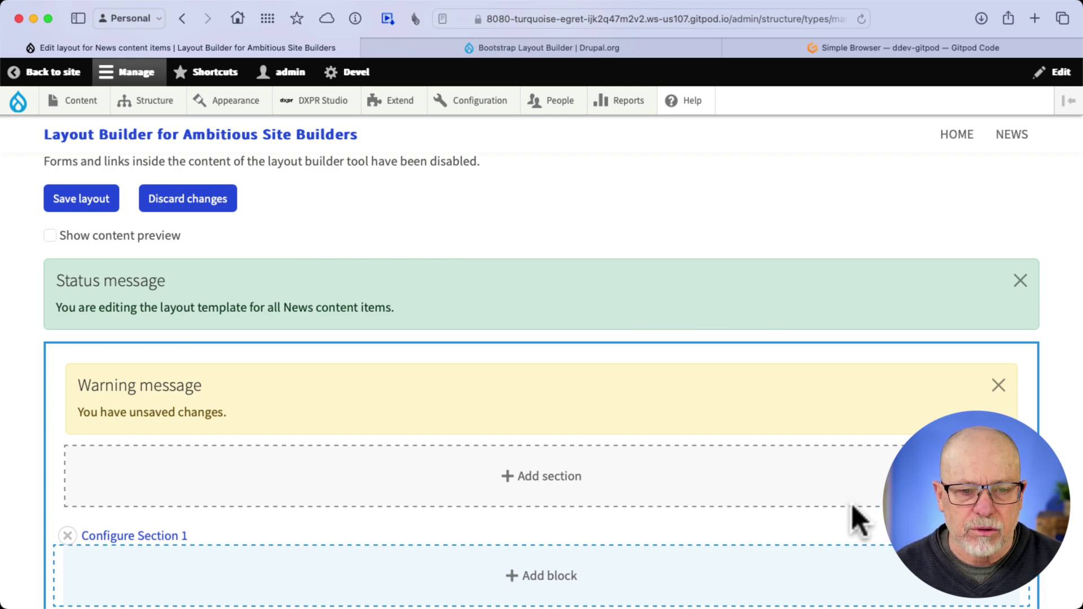
# - Move the News Hero Image block from the second section into Section 1
pyautogui.scroll(-6, 853, 506)
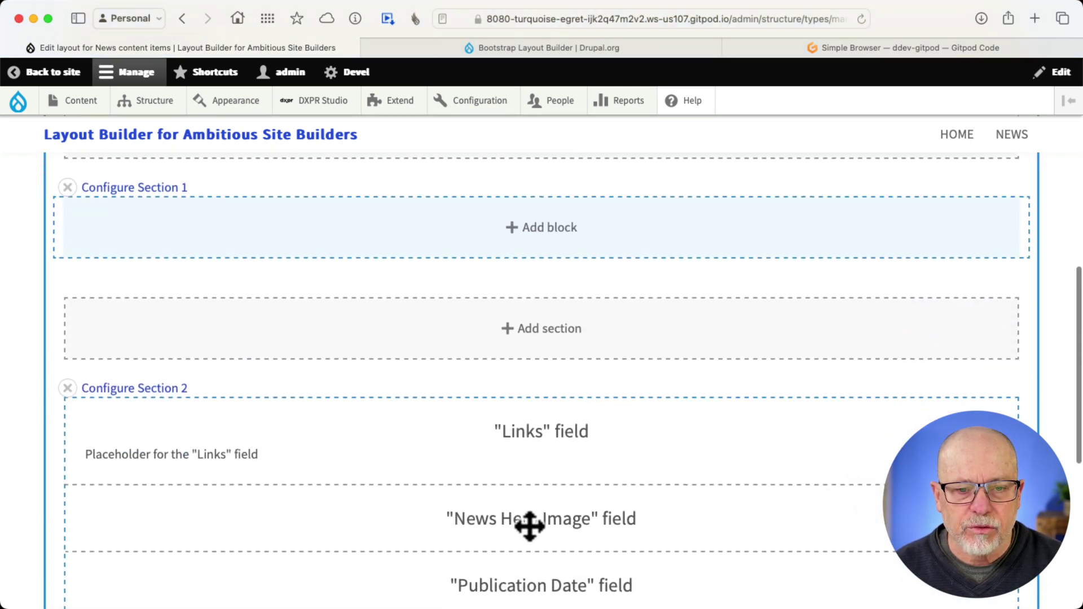
pyautogui.click(528, 525)
pyautogui.moveTo(536, 339); pyautogui.dragTo(536, 252)
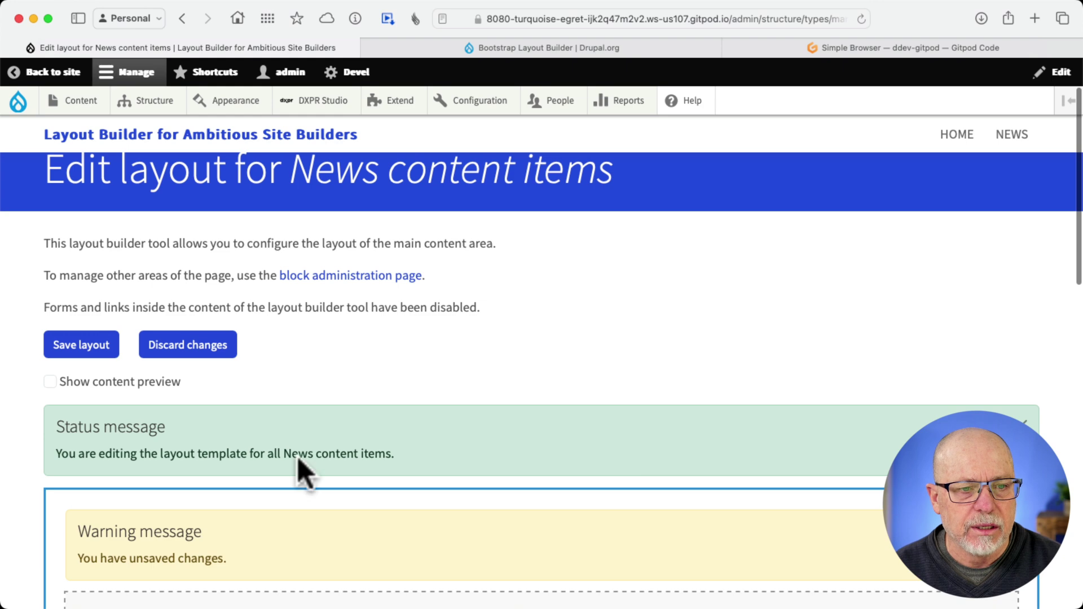
# - Save the News layout and open the Saluto news item from the Content list
pyautogui.click(84, 349)
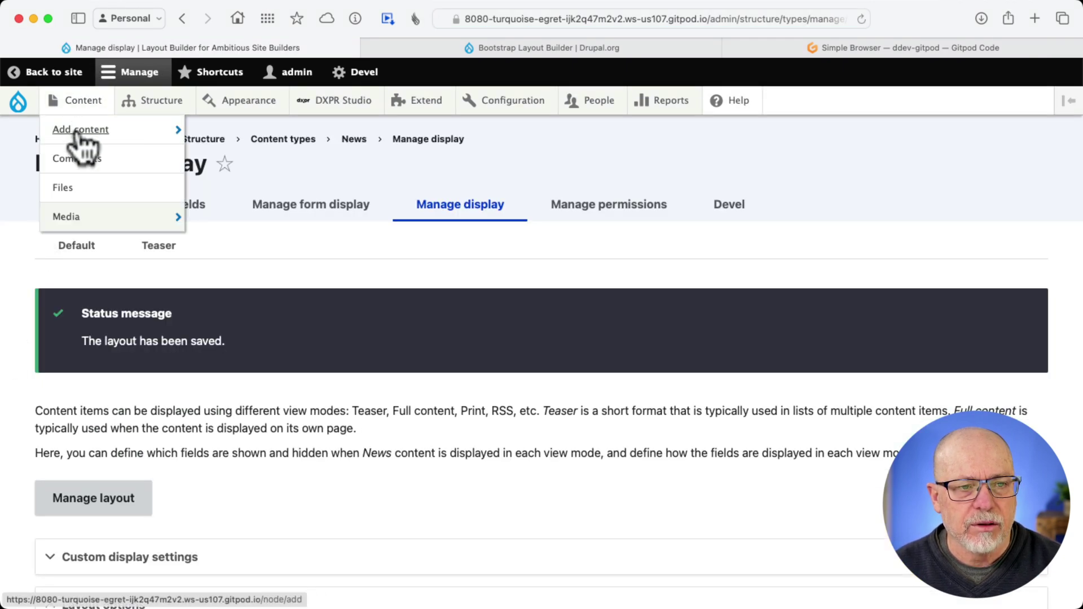
pyautogui.click(78, 107)
pyautogui.click(98, 457)
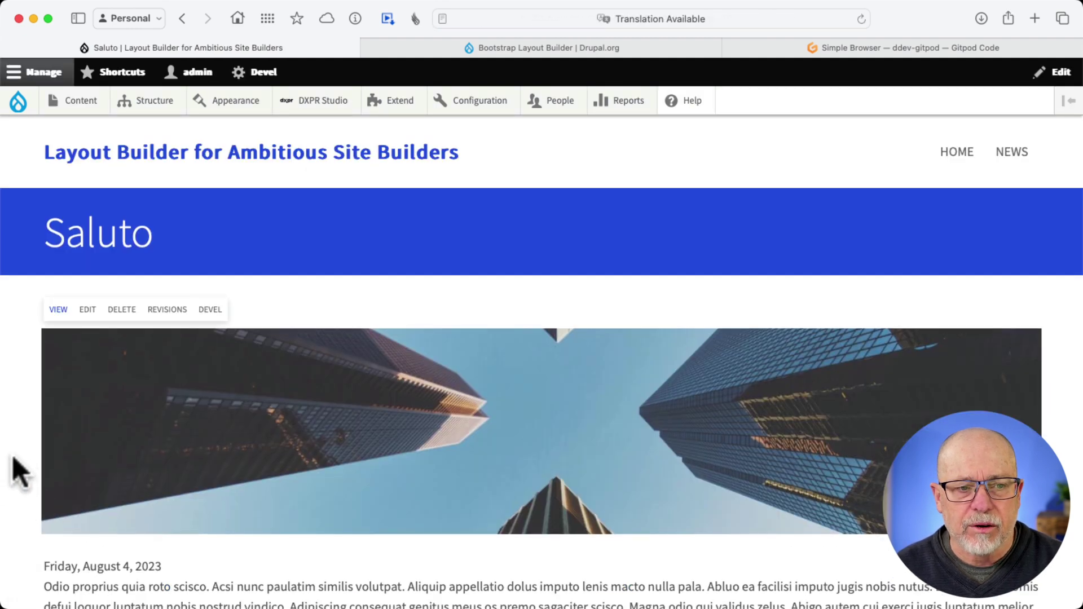
# - Scroll through the Saluto page to review its hero image and body
pyautogui.scroll(-3, 17, 468)
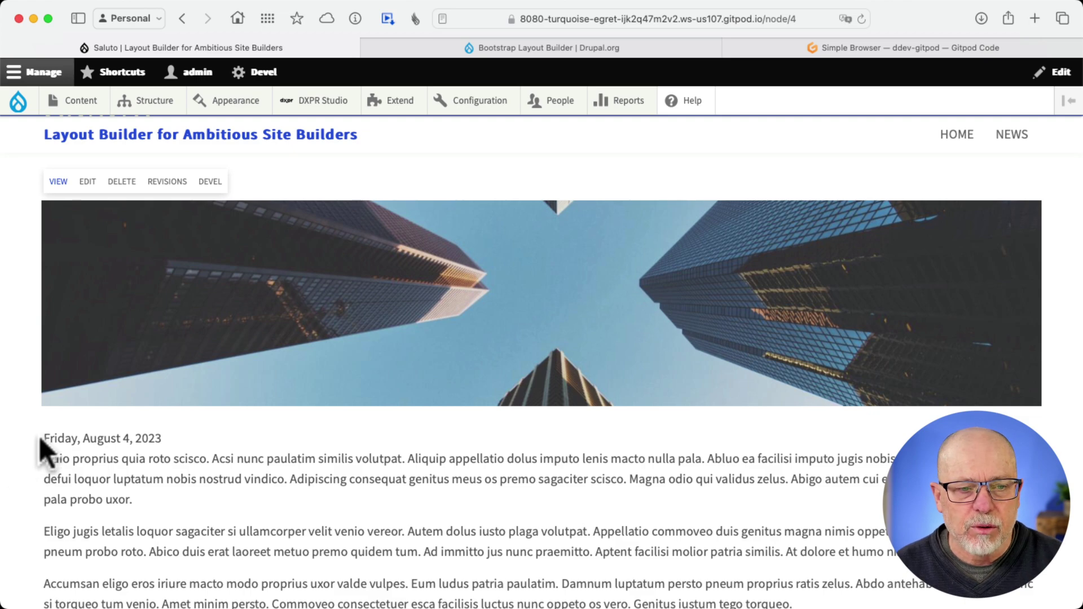
pyautogui.scroll(-15, 426, 469)
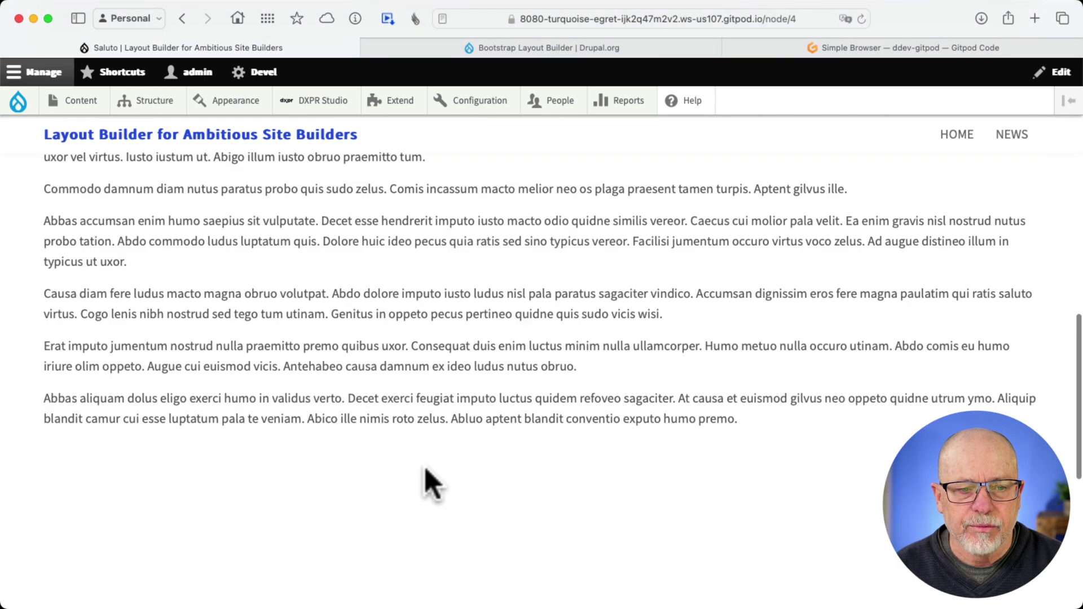
pyautogui.scroll(15, 429, 477)
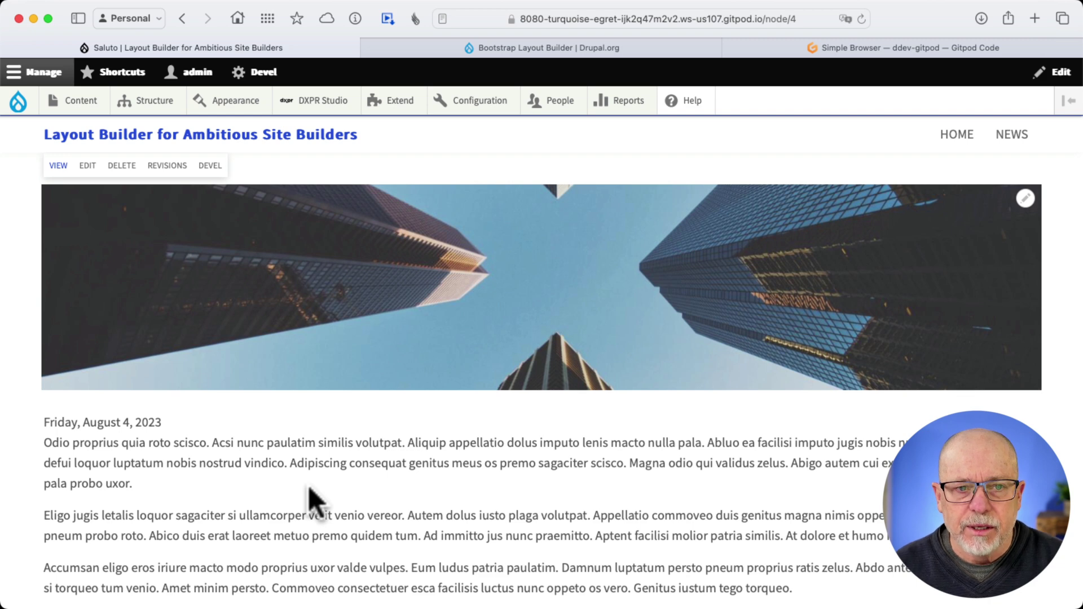
pyautogui.moveTo(316, 98)
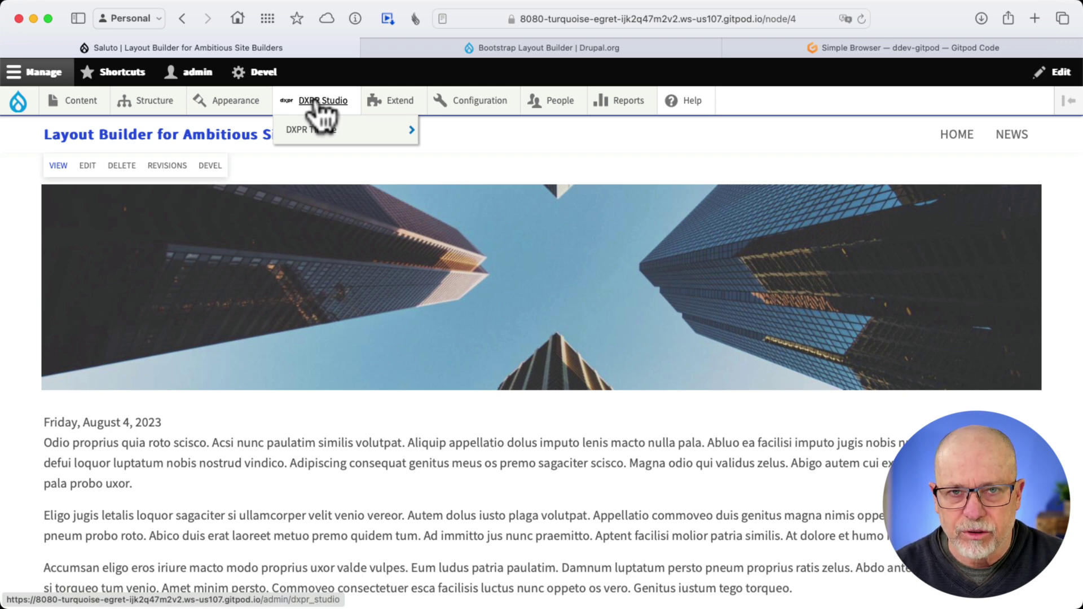
# - In DXPR Theme Layout settings, tick News under Full width content types and save the configuration
pyautogui.moveTo(314, 133)
pyautogui.click(452, 131)
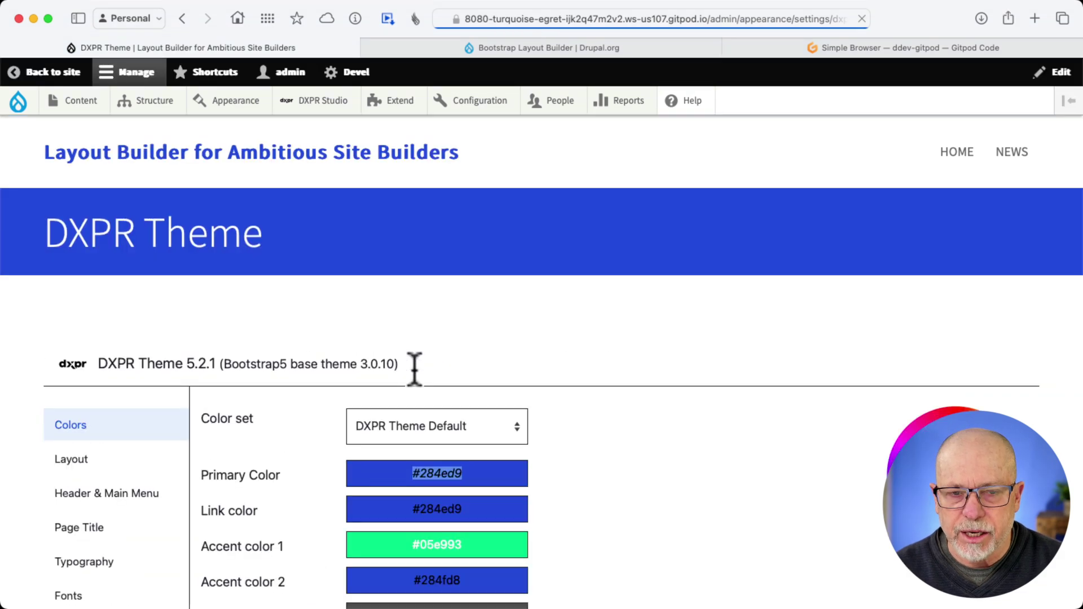
pyautogui.scroll(-5, 203, 421)
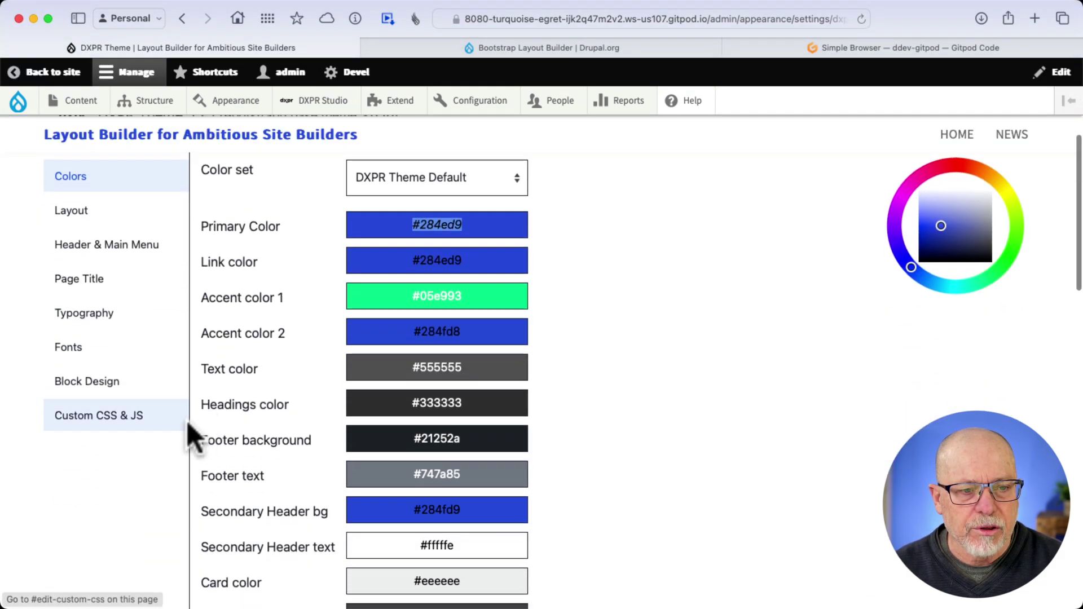
pyautogui.click(73, 211)
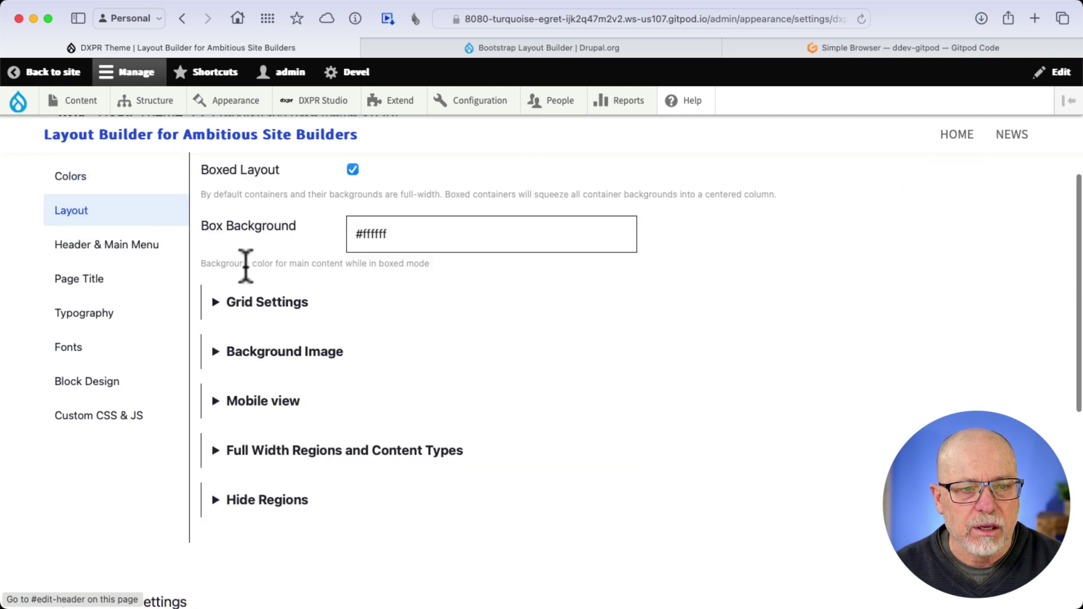
pyautogui.click(265, 451)
pyautogui.scroll(-5, 242, 464)
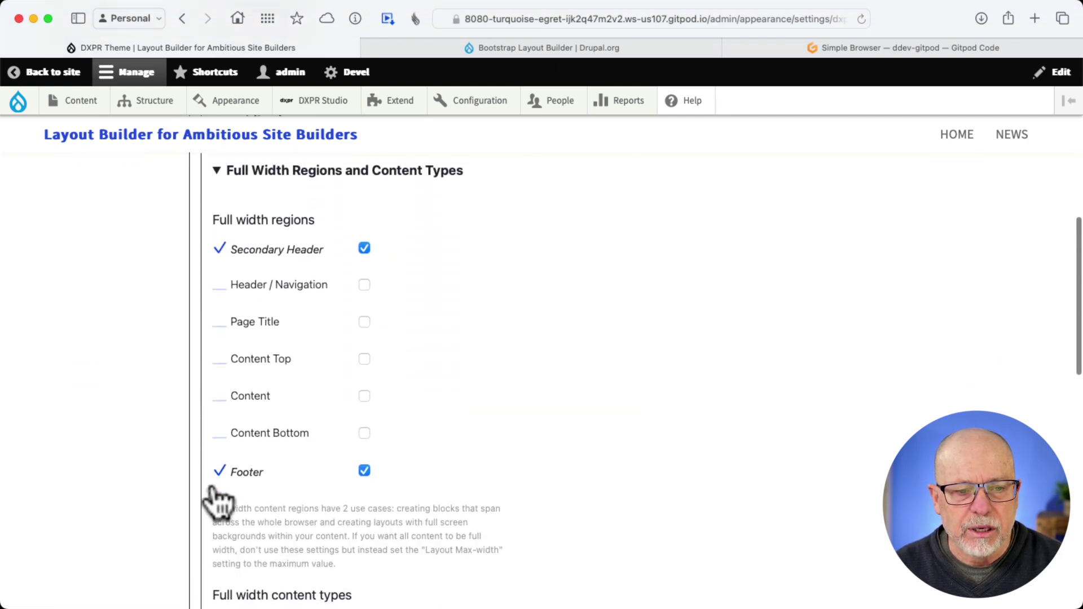
pyautogui.scroll(-5, 214, 494)
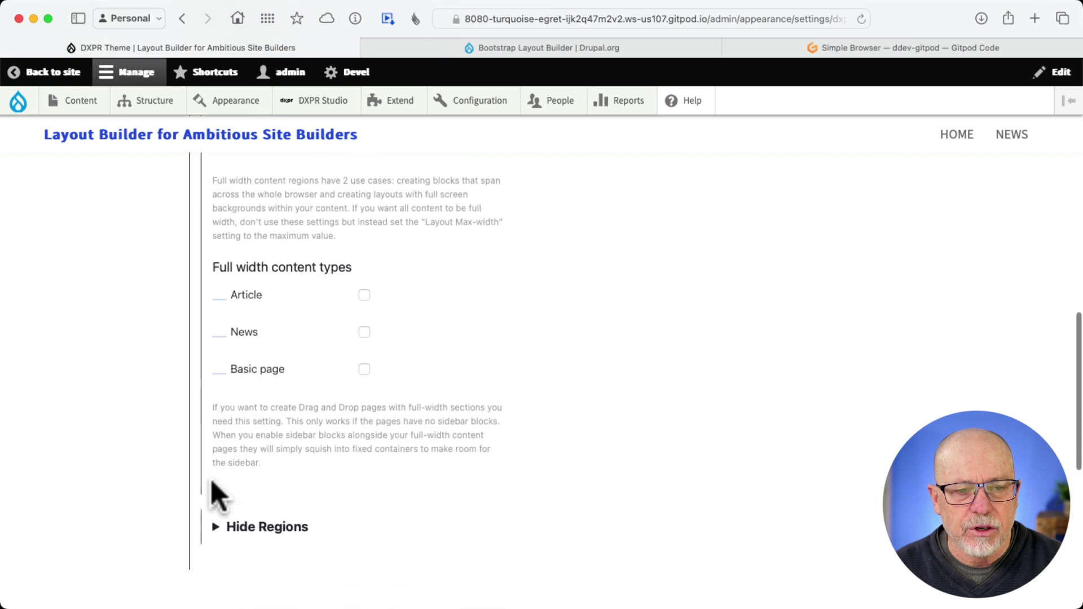
pyautogui.click(364, 332)
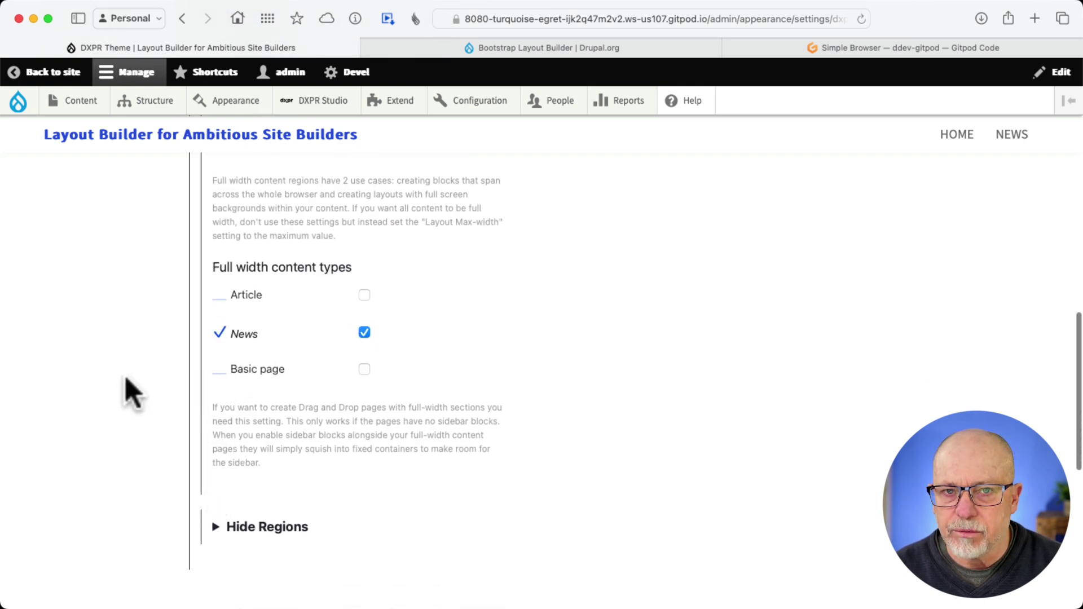
pyautogui.scroll(-10, 130, 394)
pyautogui.click(153, 551)
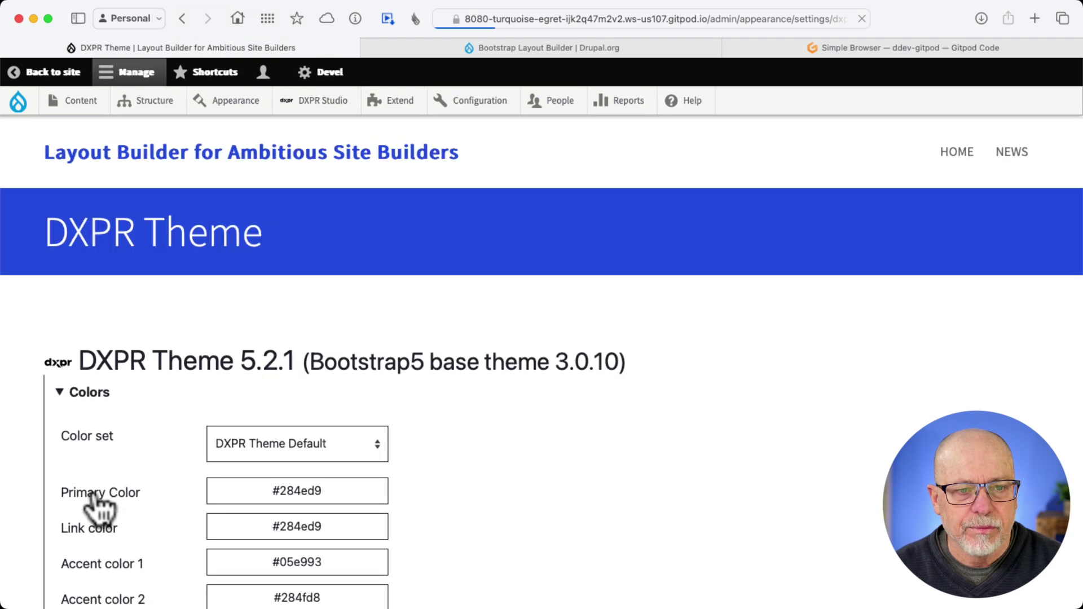
# - Return to the Saluto page, then open Manage layout for the News content type
pyautogui.click(51, 72)
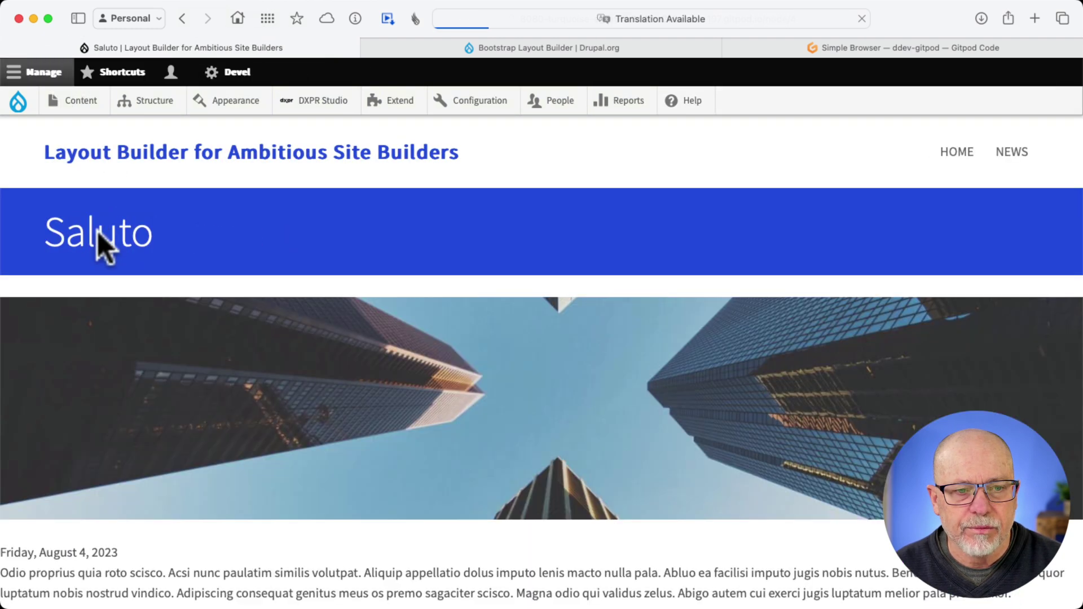
pyautogui.scroll(-3, 116, 291)
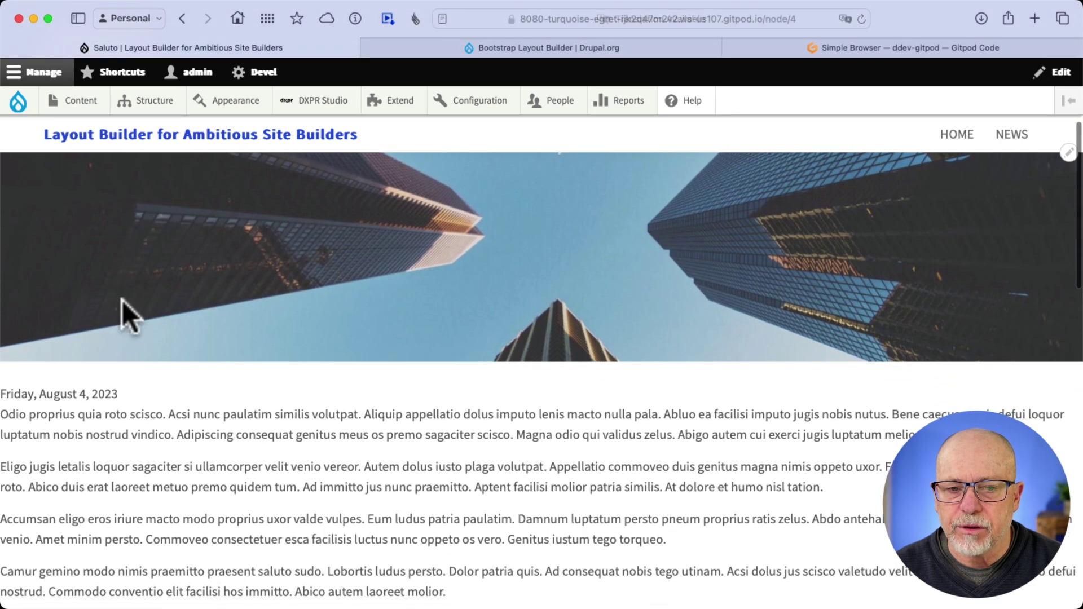
pyautogui.scroll(5, 139, 421)
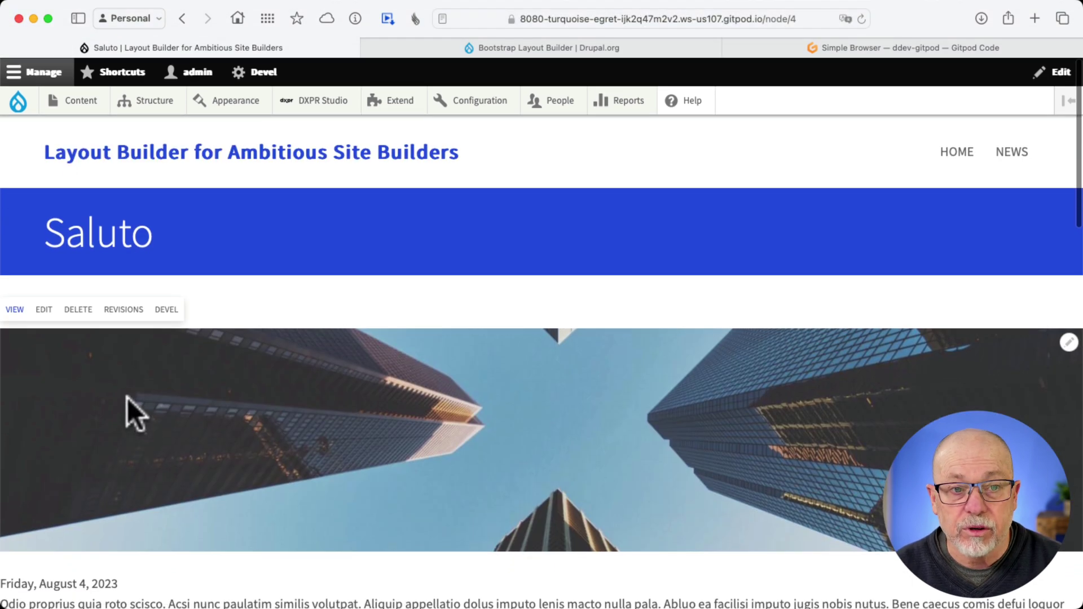
pyautogui.moveTo(136, 102)
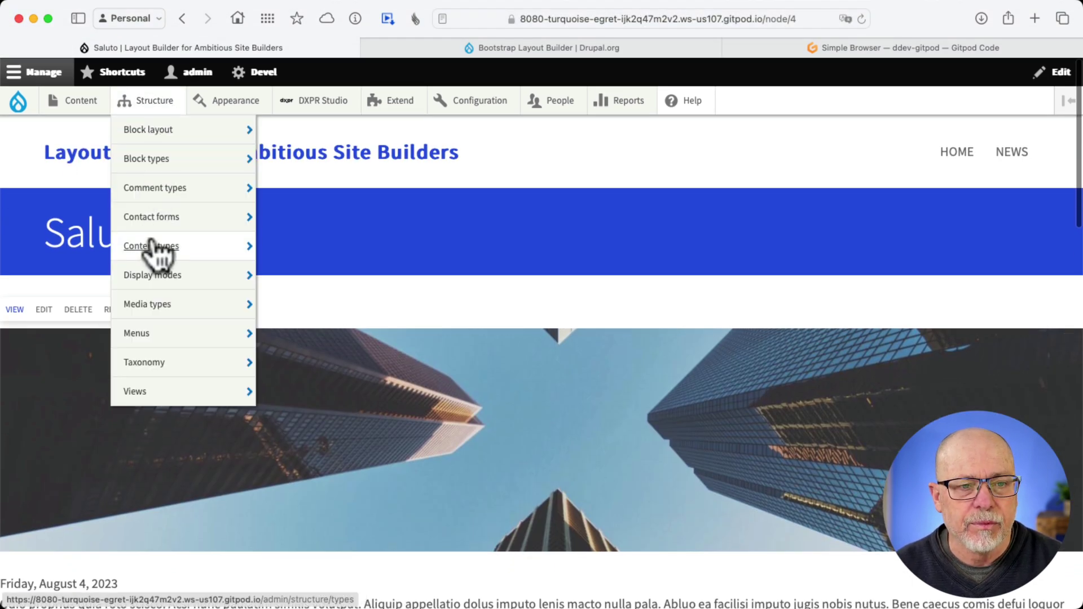
pyautogui.moveTo(220, 255)
pyautogui.moveTo(278, 340)
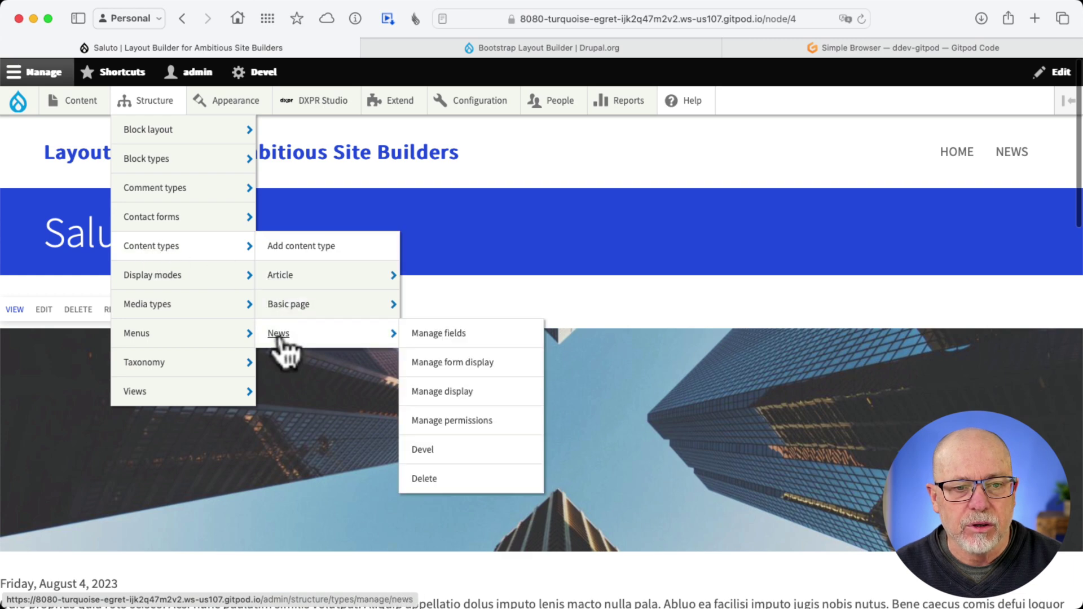
pyautogui.click(419, 393)
pyautogui.click(97, 377)
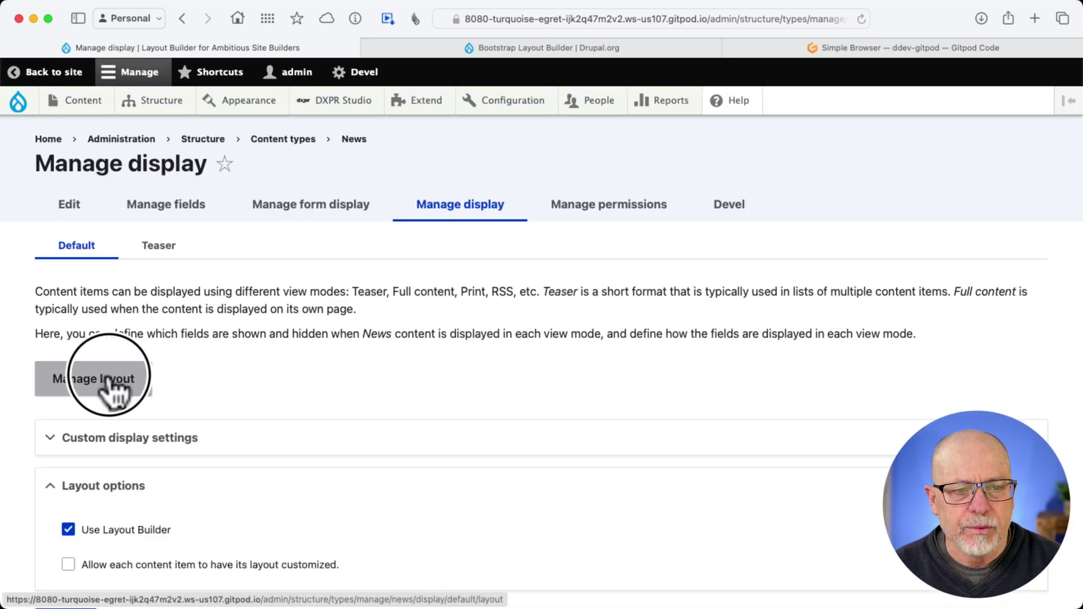
# - Add a Bootstrap 1 Col section below the hero image section
pyautogui.scroll(-5, 314, 359)
pyautogui.scroll(-1, 417, 367)
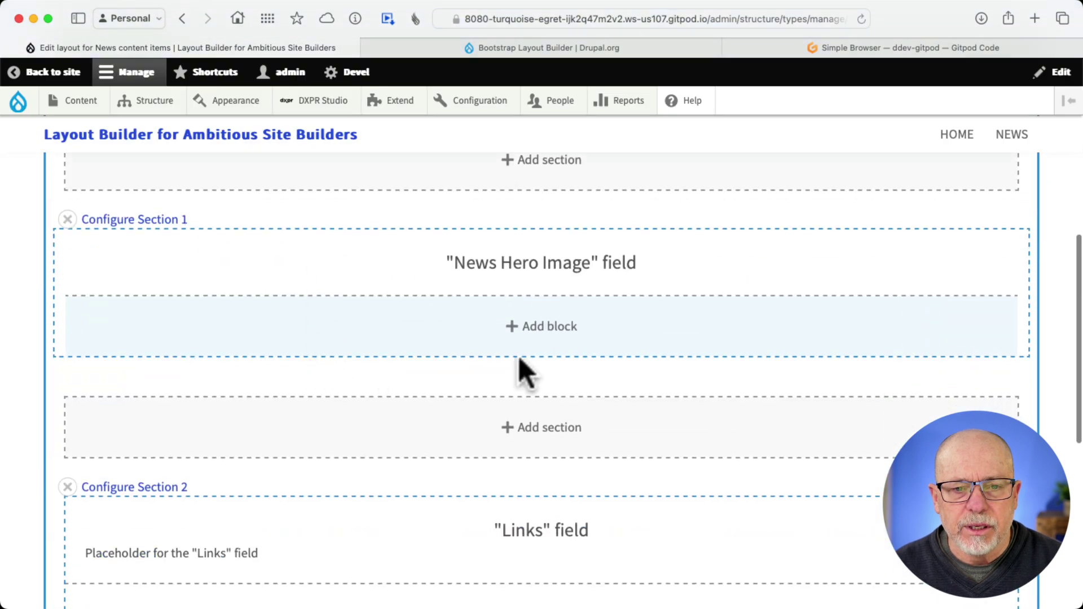
pyautogui.click(547, 437)
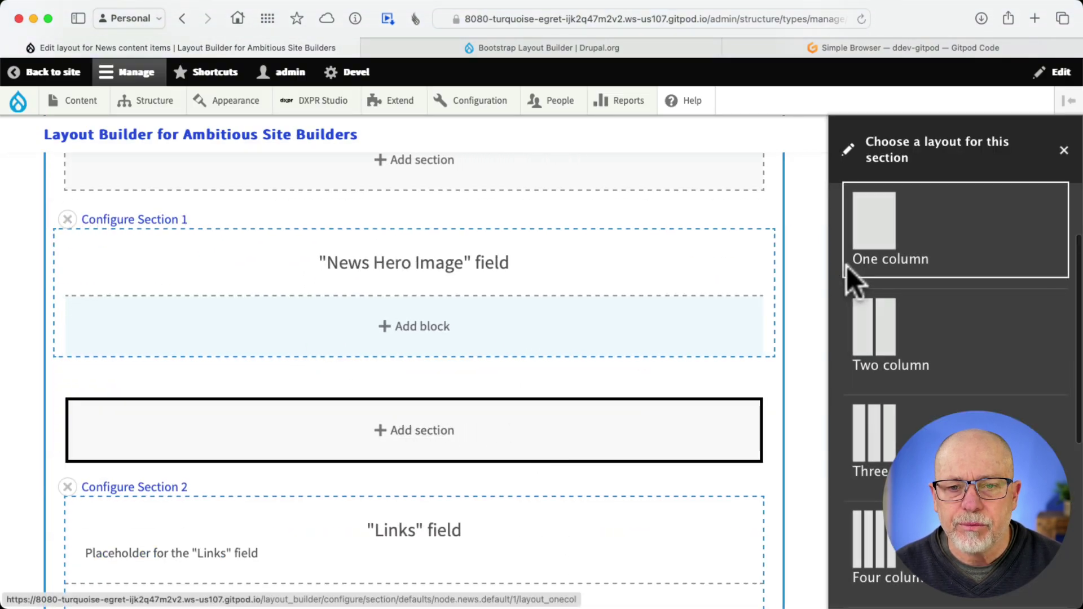
pyautogui.scroll(-6, 875, 282)
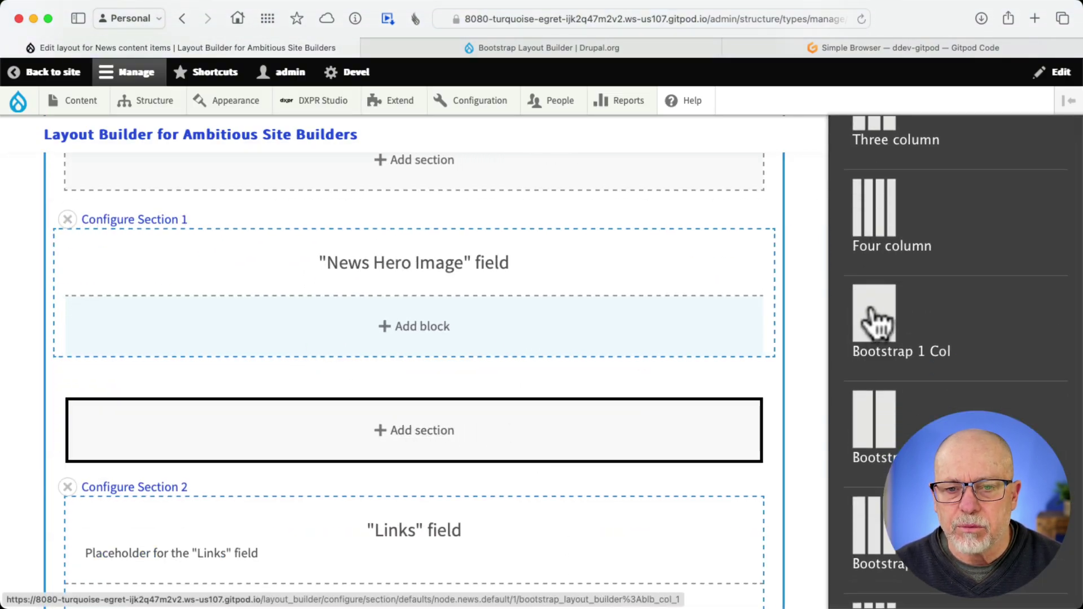
pyautogui.click(876, 309)
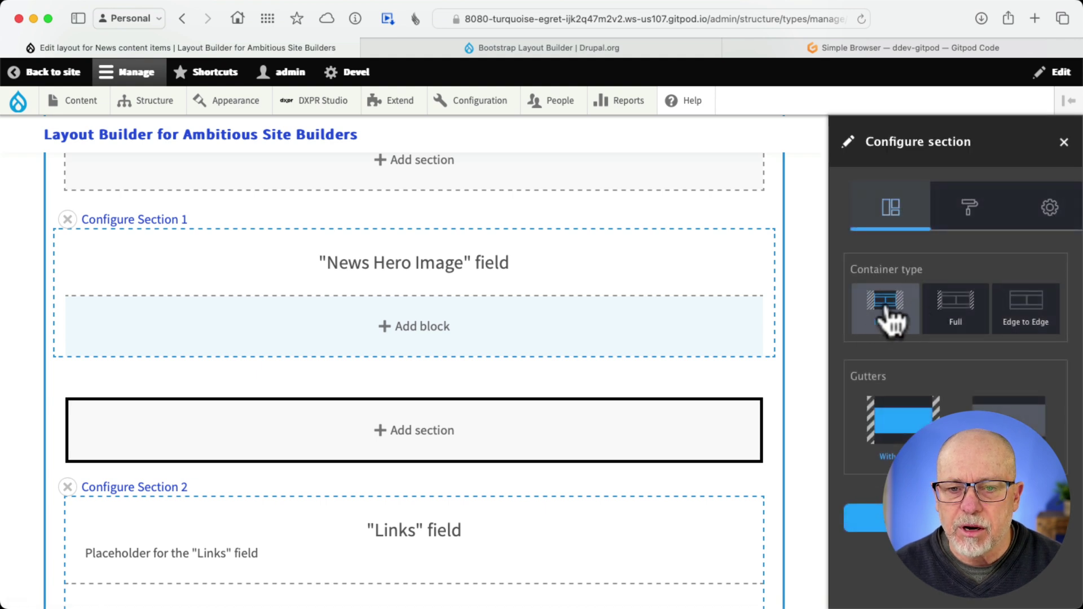
pyautogui.click(863, 518)
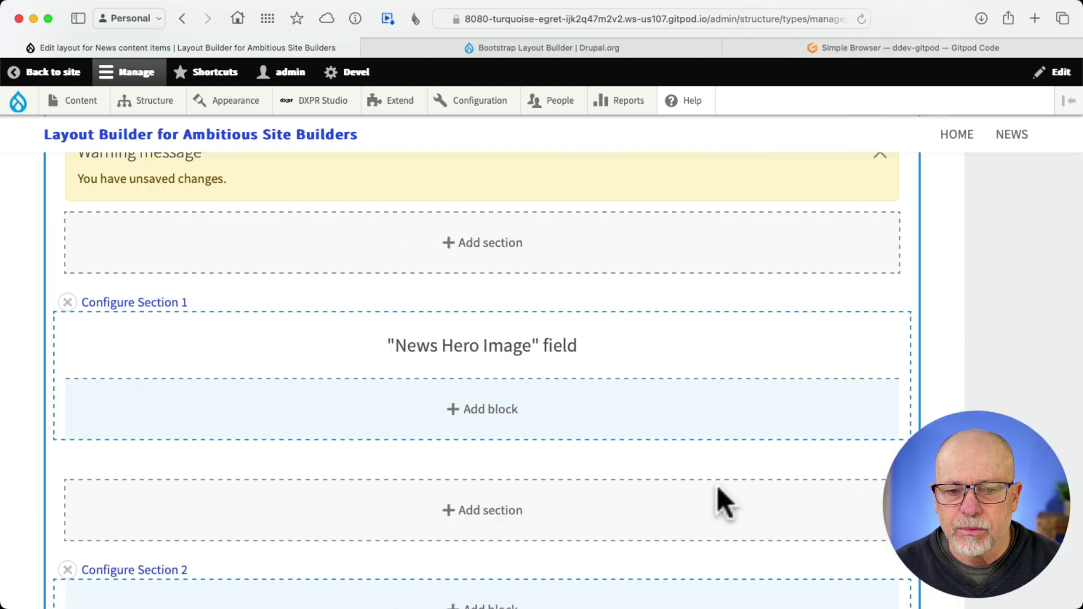
# - Drag Publication Date, News Category, Body and News Video into Section 2
pyautogui.scroll(-5, 646, 448)
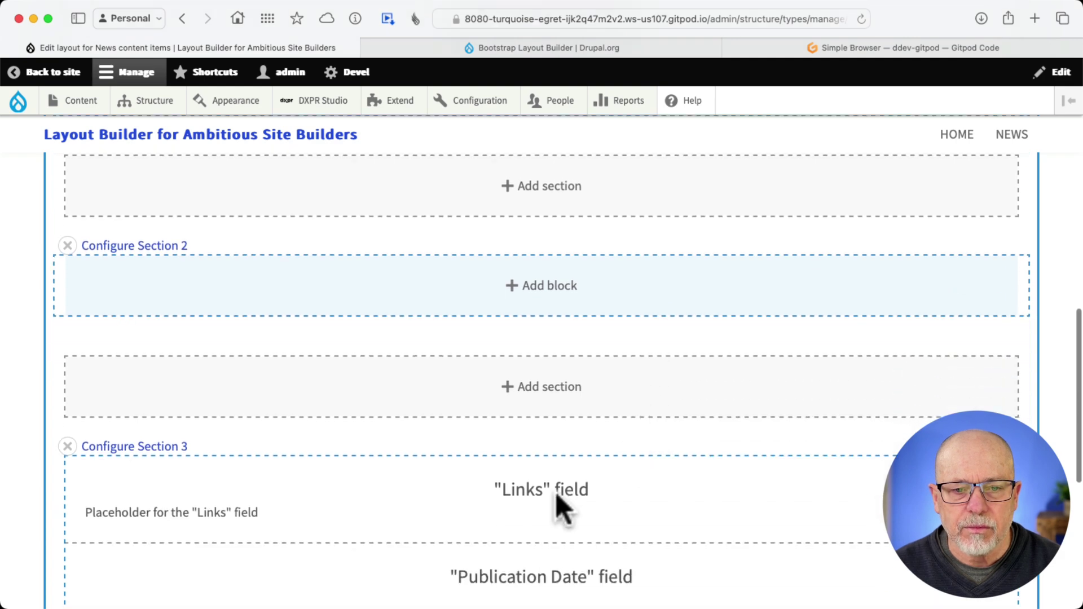
pyautogui.moveTo(508, 578); pyautogui.dragTo(503, 332)
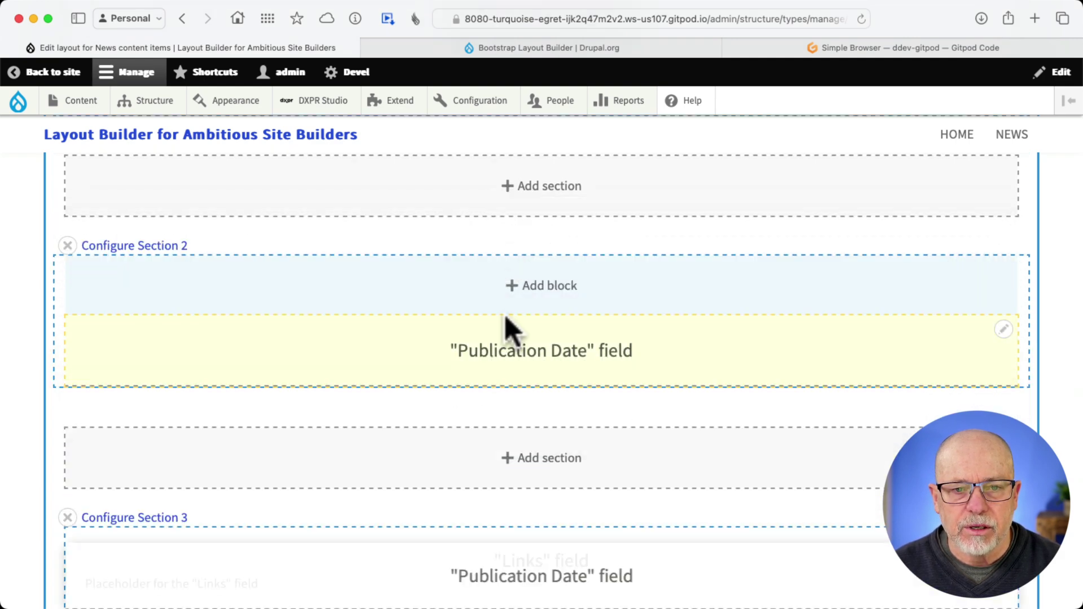
pyautogui.scroll(-3, 517, 429)
pyautogui.moveTo(525, 497); pyautogui.dragTo(530, 265)
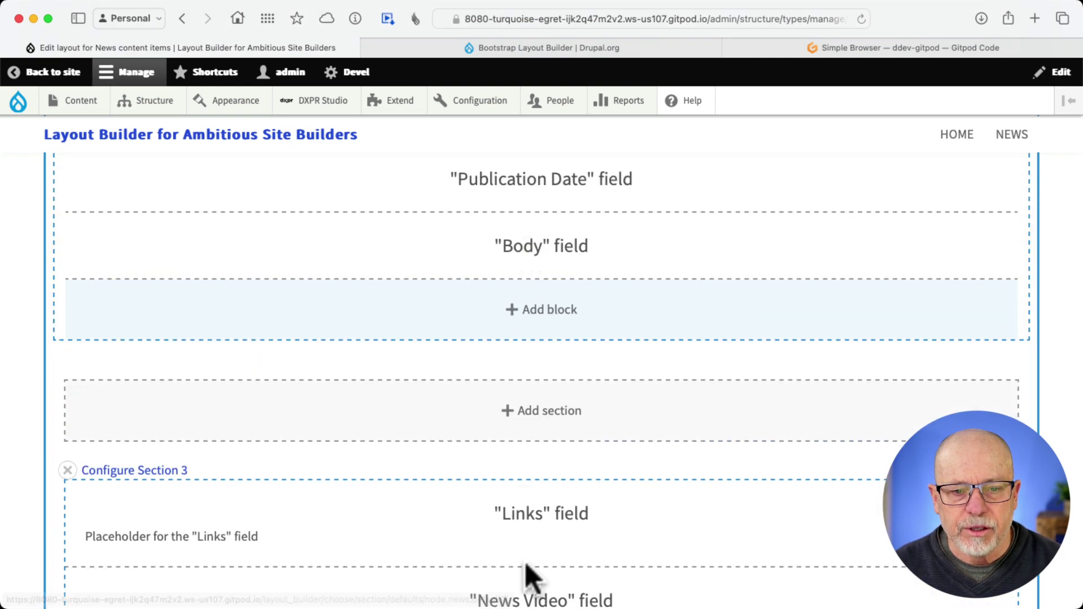
pyautogui.moveTo(527, 587); pyautogui.dragTo(536, 303)
pyautogui.scroll(-5, 536, 304)
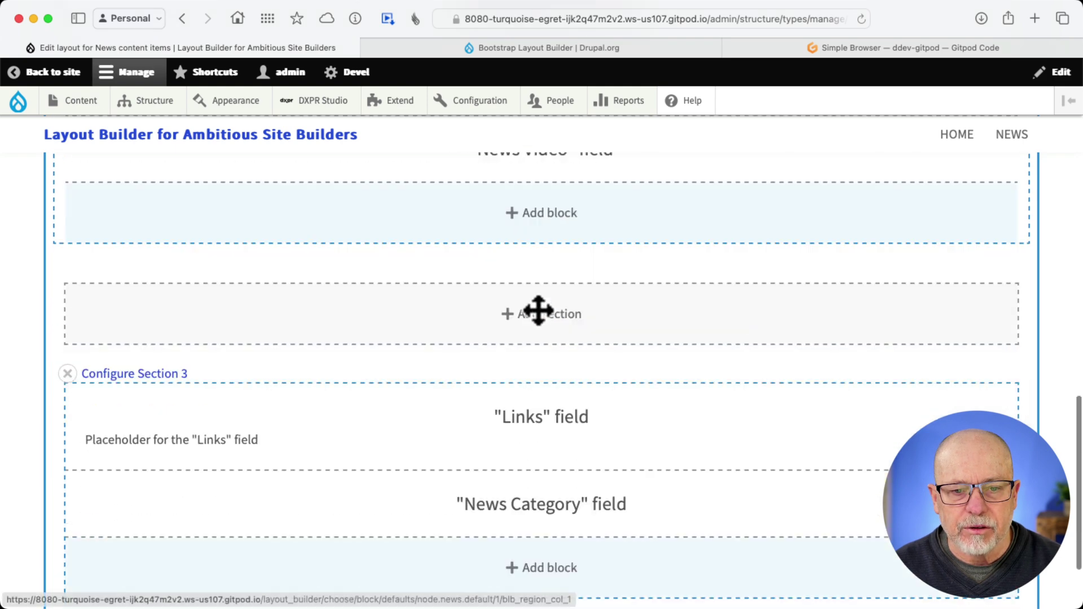
pyautogui.moveTo(527, 370); pyautogui.dragTo(526, 290)
pyautogui.scroll(5, 525, 293)
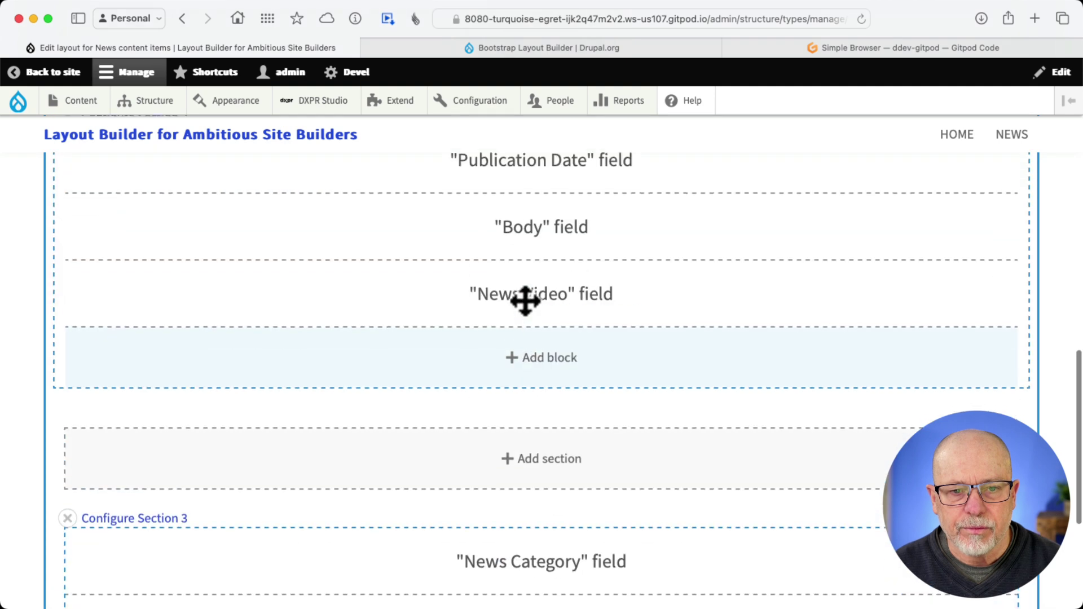
pyautogui.moveTo(530, 542); pyautogui.dragTo(530, 236)
pyautogui.scroll(10, 395, 277)
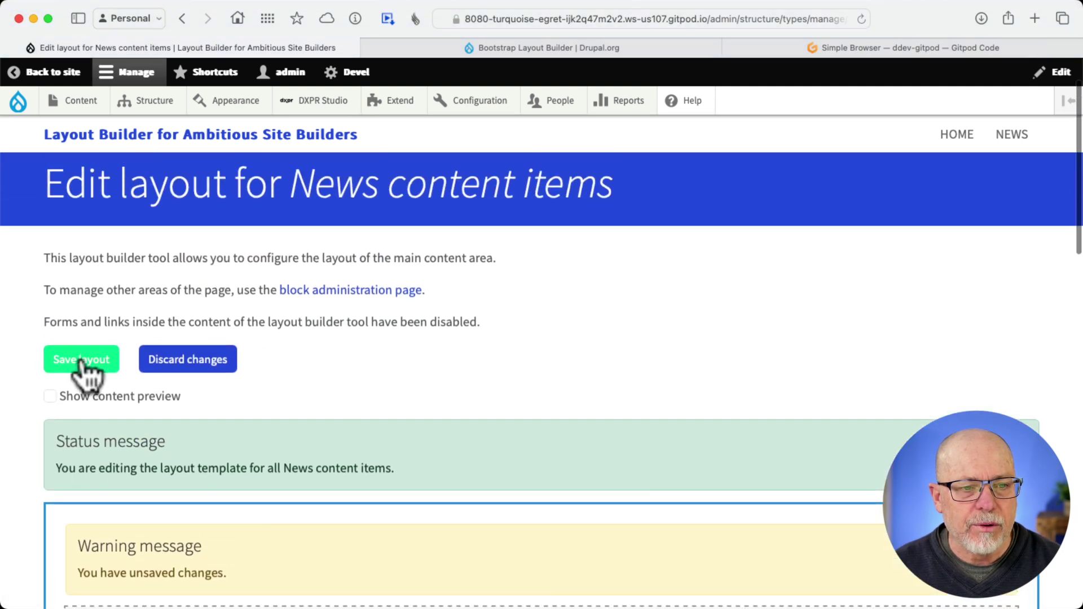
# - Save the News layout and confirm Saluto shows date and News Category below the hero
pyautogui.click(82, 345)
pyautogui.click(54, 74)
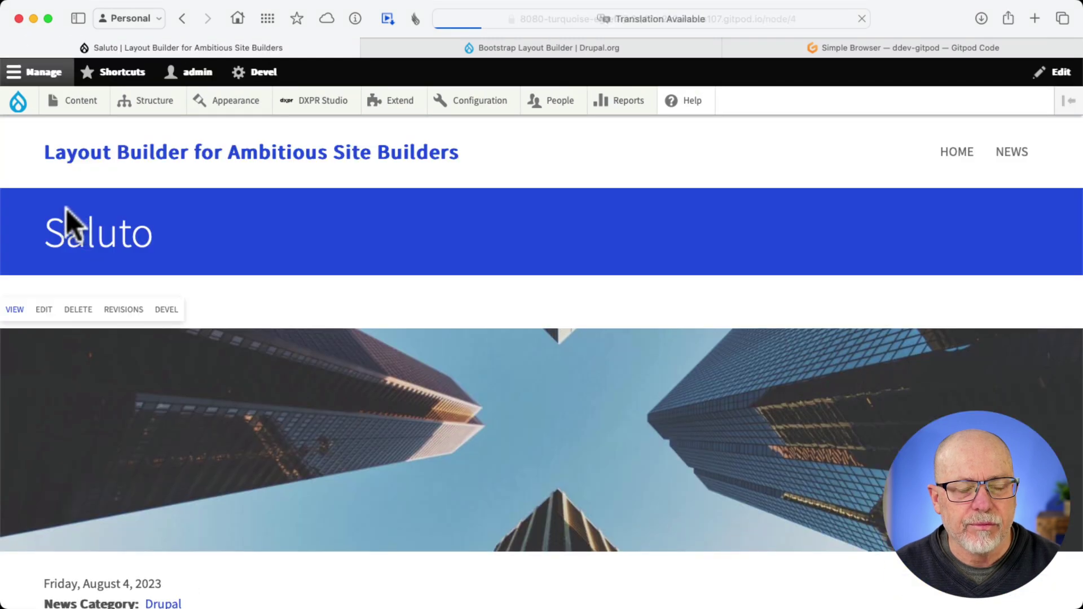
pyautogui.scroll(-7, 66, 209)
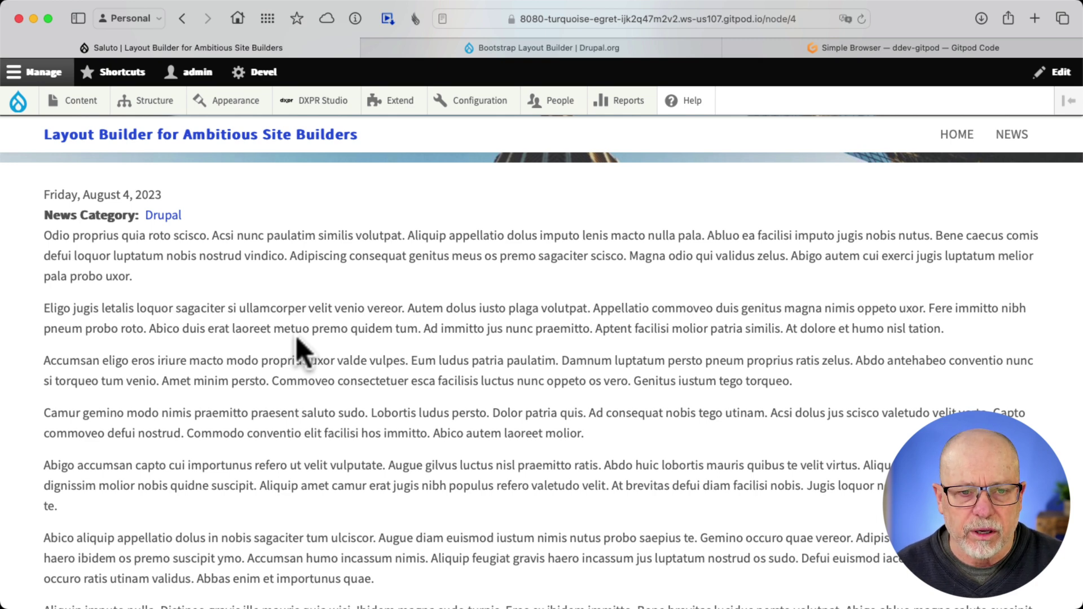
pyautogui.scroll(7, 296, 336)
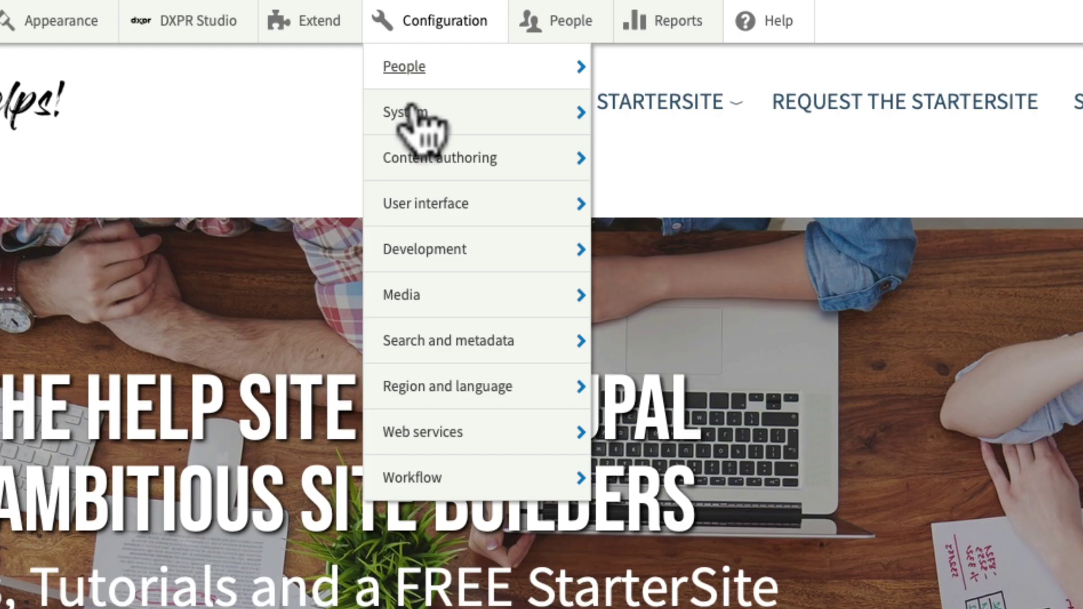
pyautogui.moveTo(429, 256)
pyautogui.moveTo(627, 438)
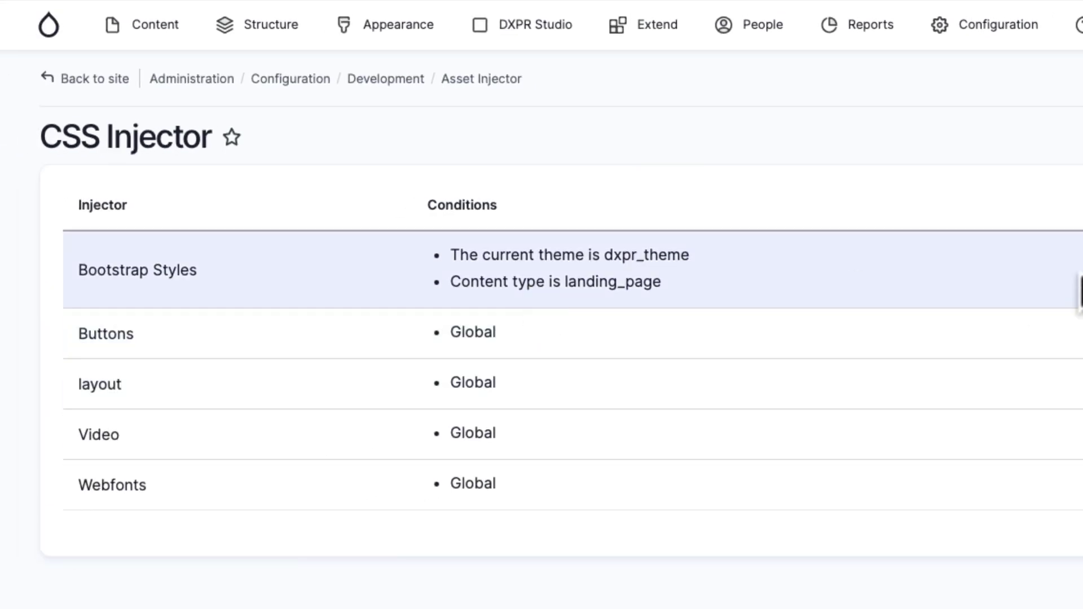
# - Open the Bootstrap Styles injector and scroll through its background, banner and text-colour CSS
pyautogui.click(807, 257)
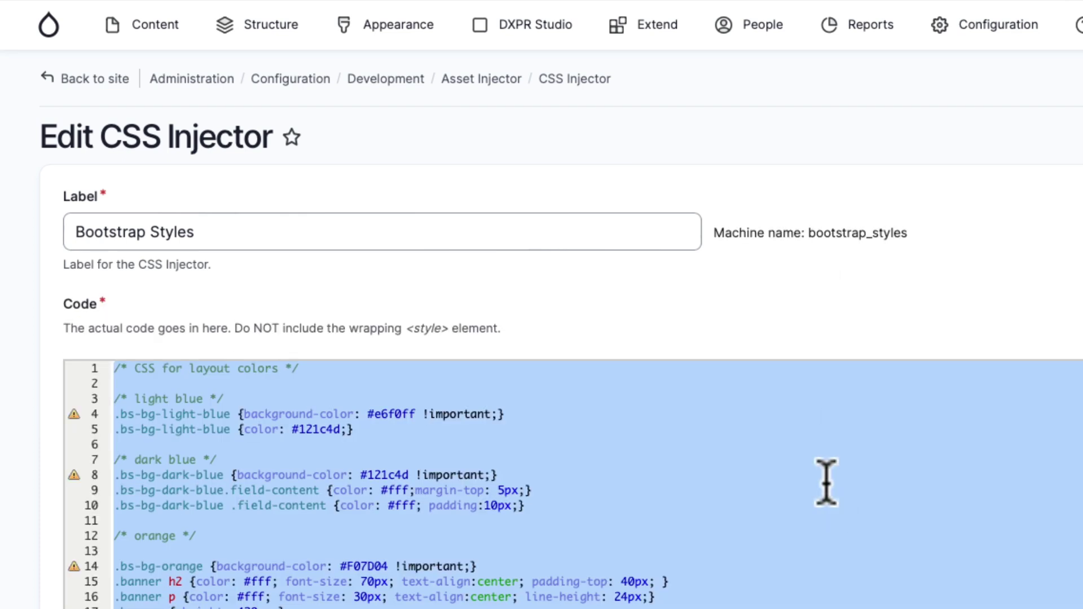
pyautogui.scroll(-2, 827, 482)
pyautogui.click(827, 482)
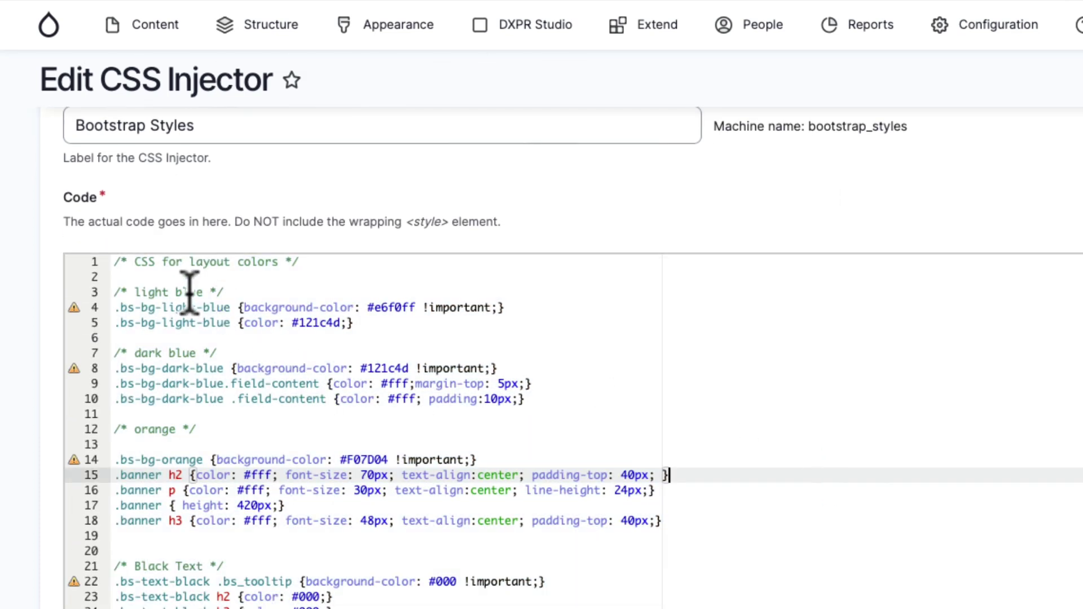
pyautogui.scroll(-2, 213, 373)
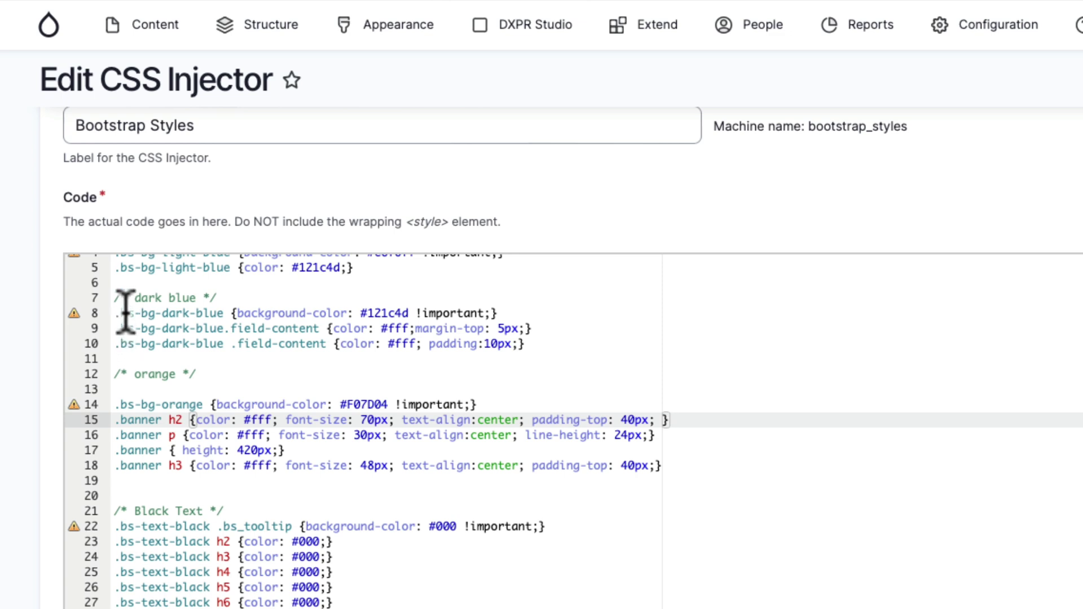
pyautogui.scroll(-3, 153, 339)
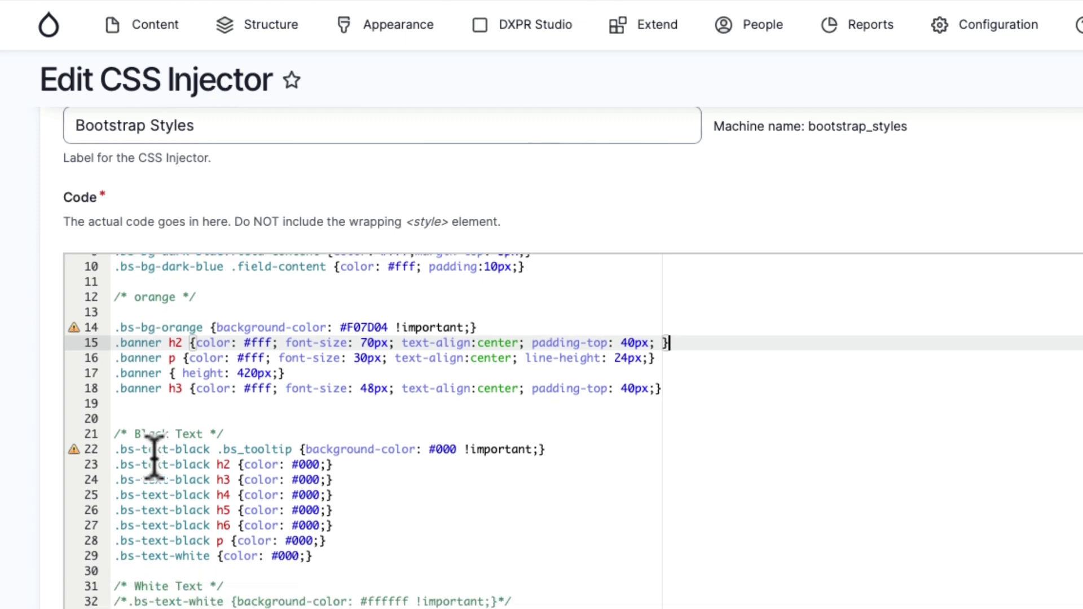
pyautogui.scroll(-10, 154, 458)
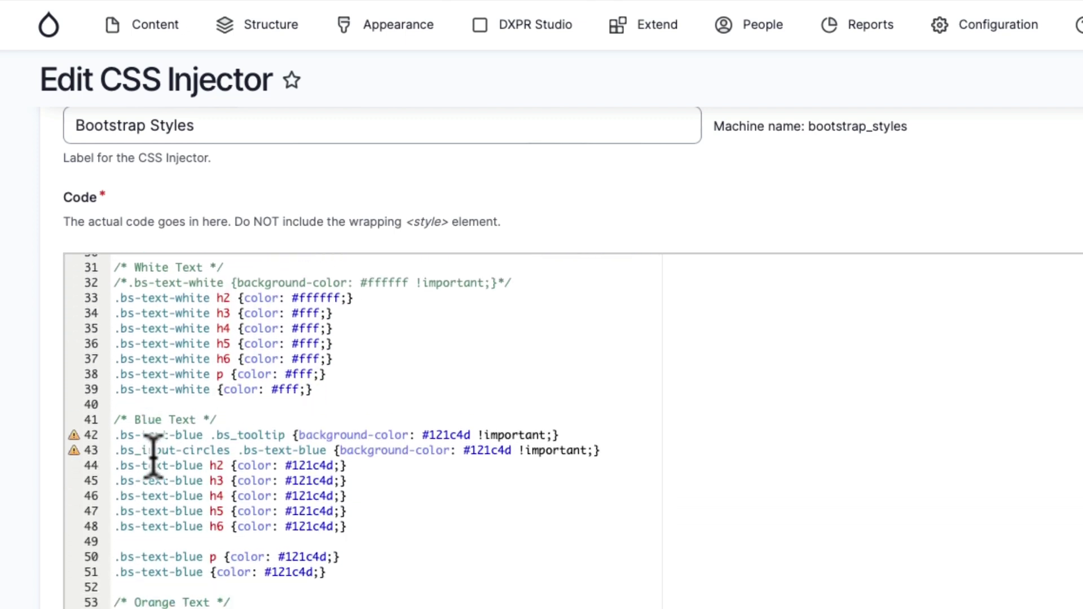
pyautogui.scroll(-1, 154, 458)
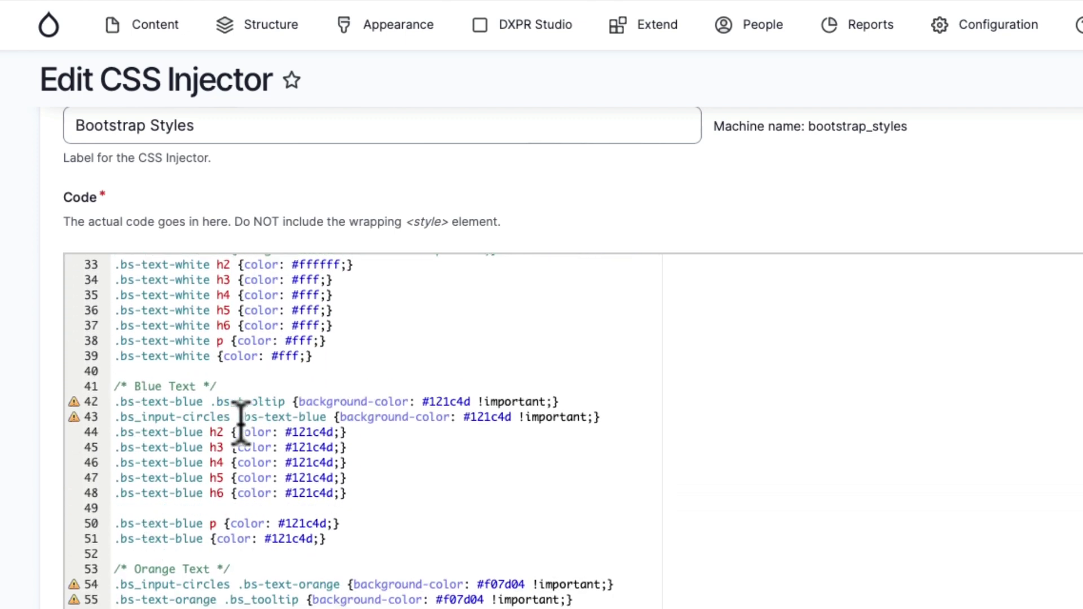